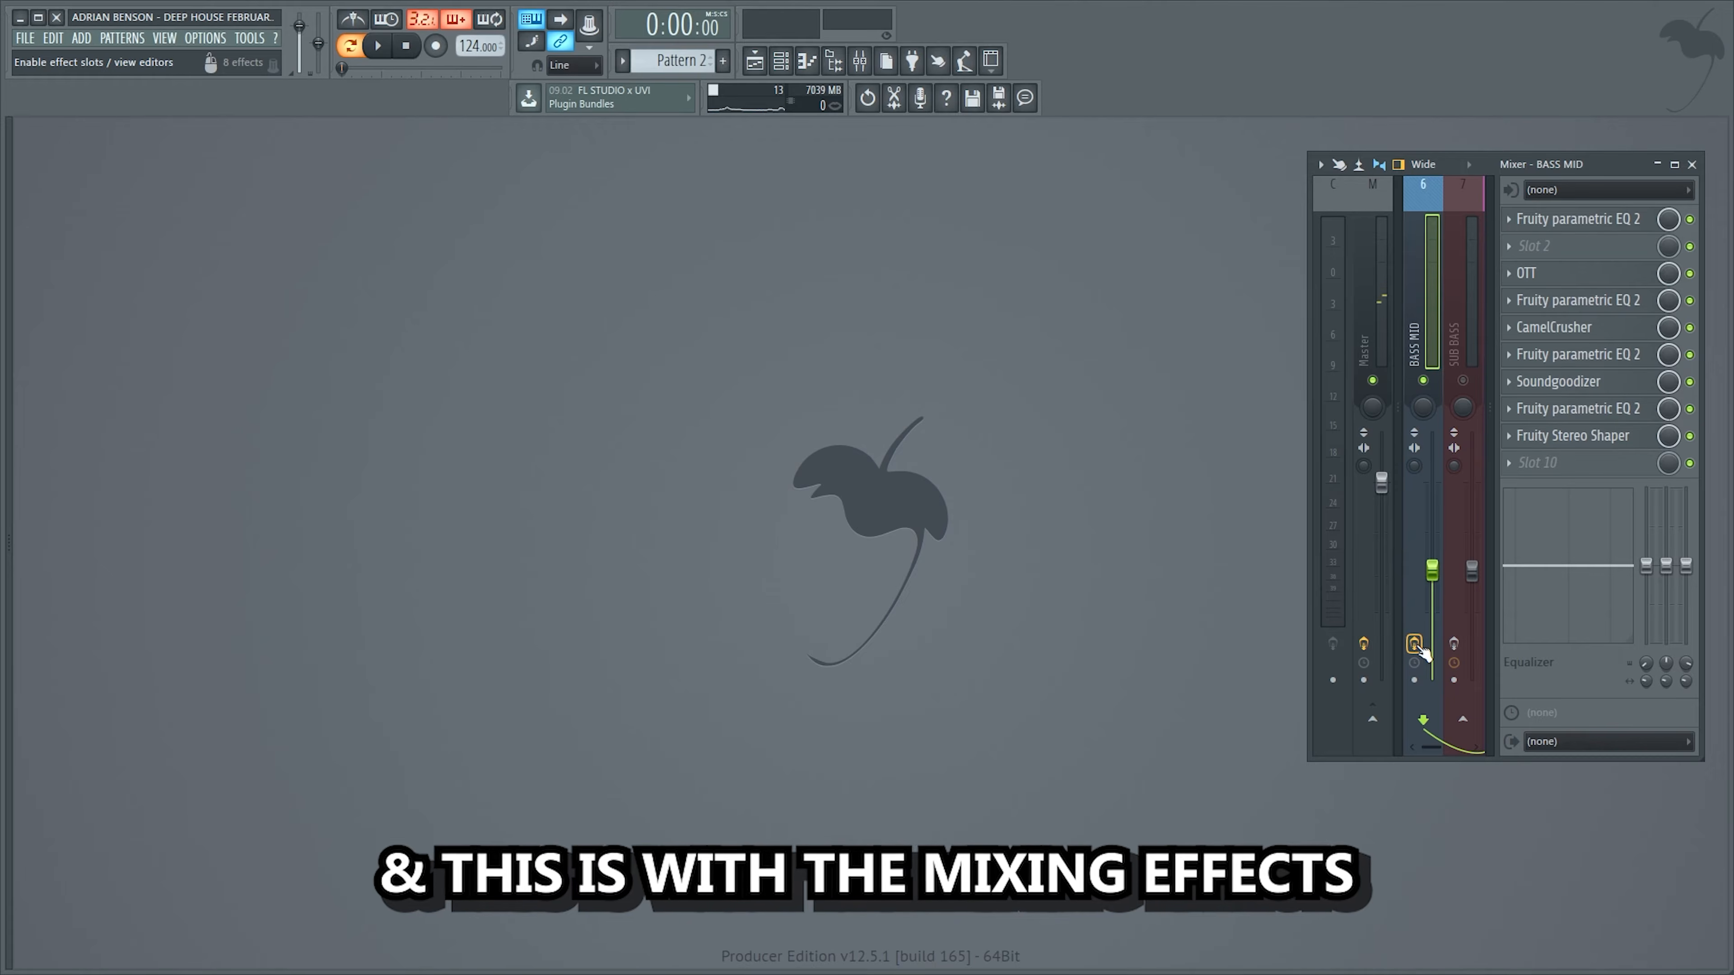
Play the BASS MID track with its effects enabled and inspect the SUB BASS effects from OTT to the last Fruity parametric EQ 2
{"action": "key", "text": "space"}
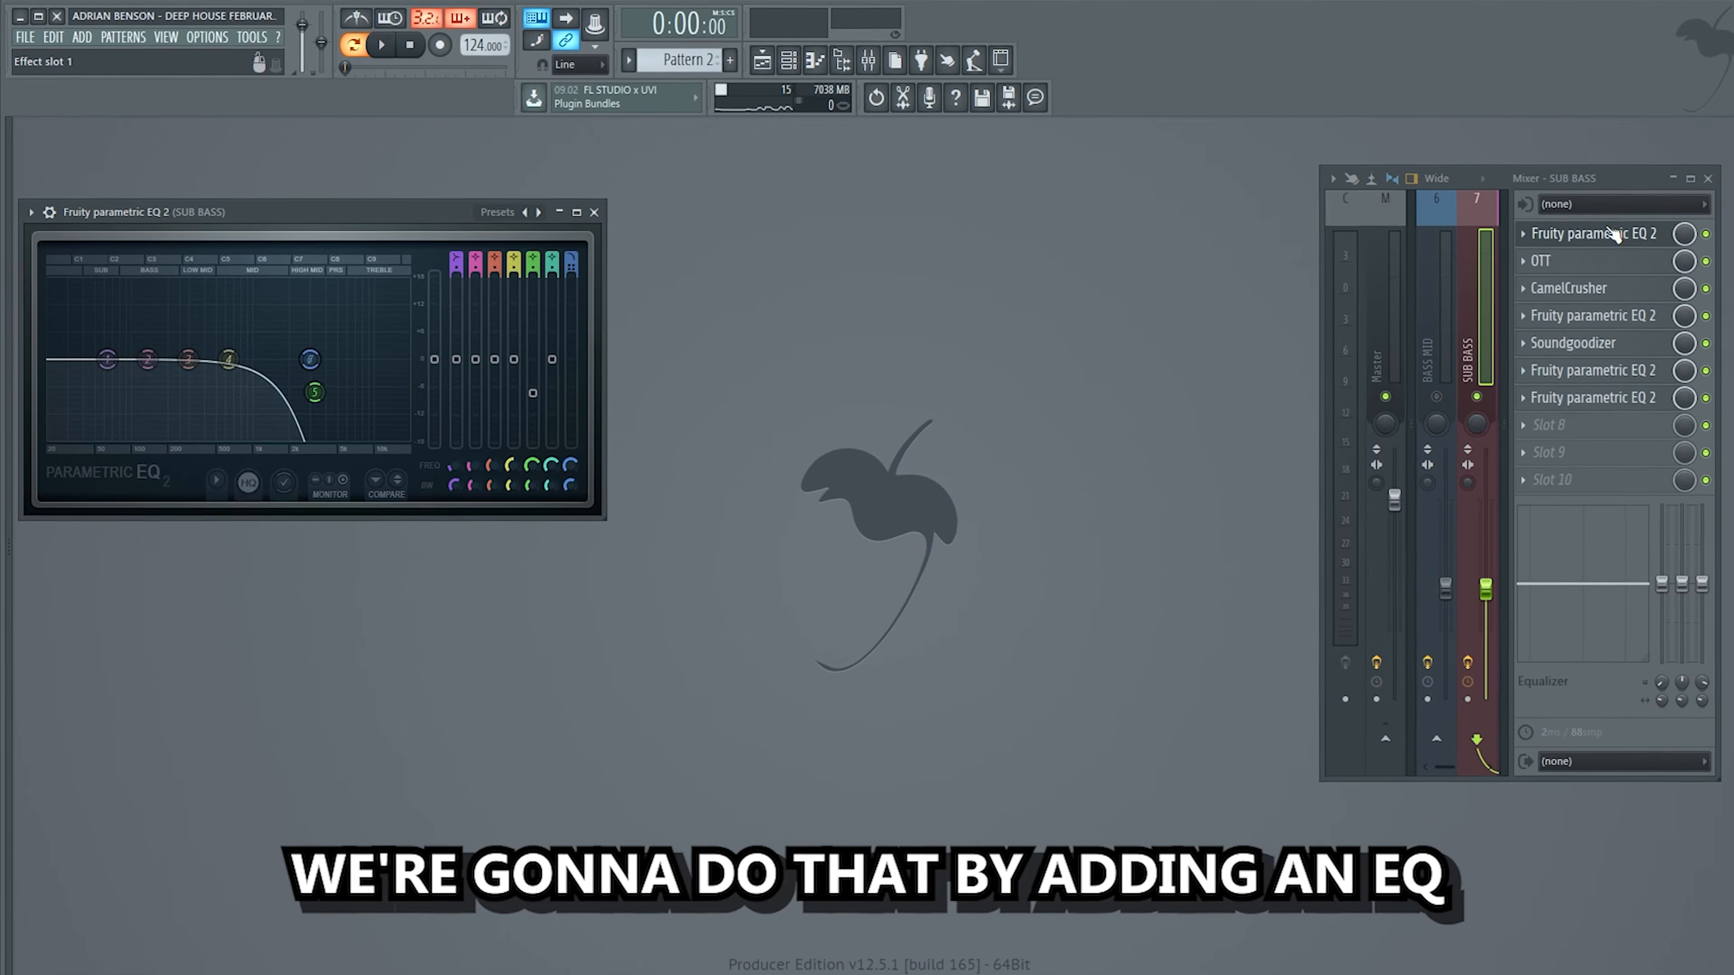
{"action": "left_click", "coordinate": [1615, 264]}
{"action": "left_click", "coordinate": [1621, 288]}
{"action": "left_click", "coordinate": [1653, 316]}
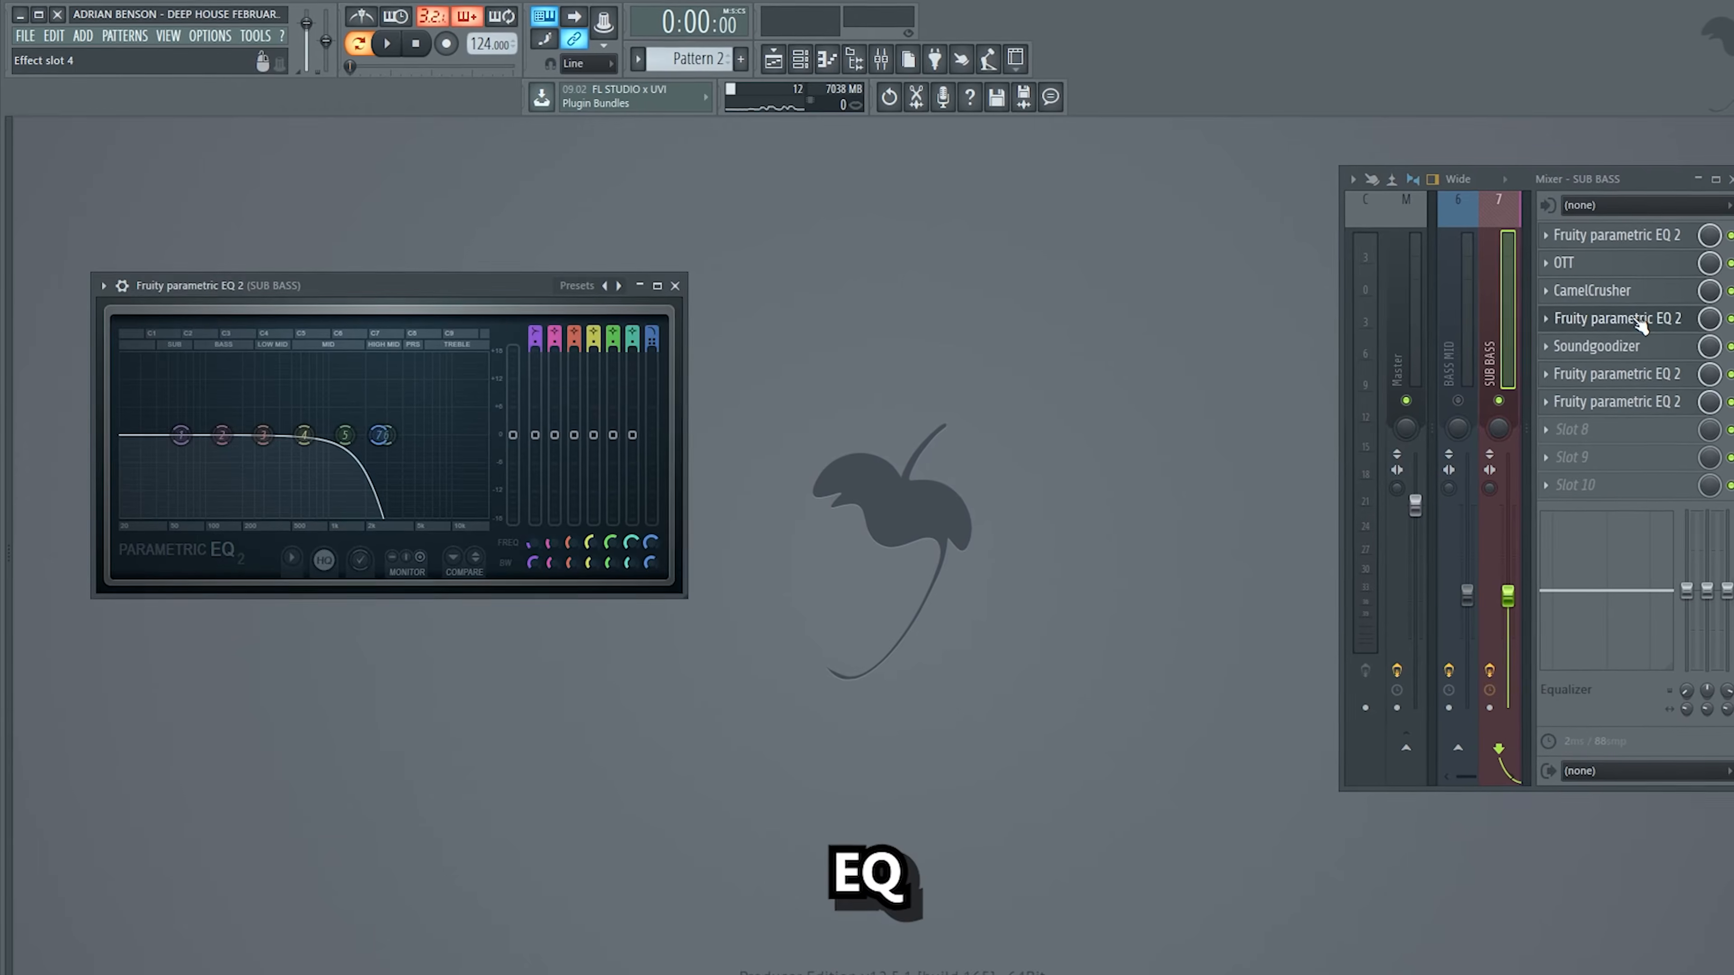
{"action": "left_click", "coordinate": [1614, 344]}
{"action": "left_click", "coordinate": [1631, 374]}
{"action": "left_click", "coordinate": [1635, 402]}
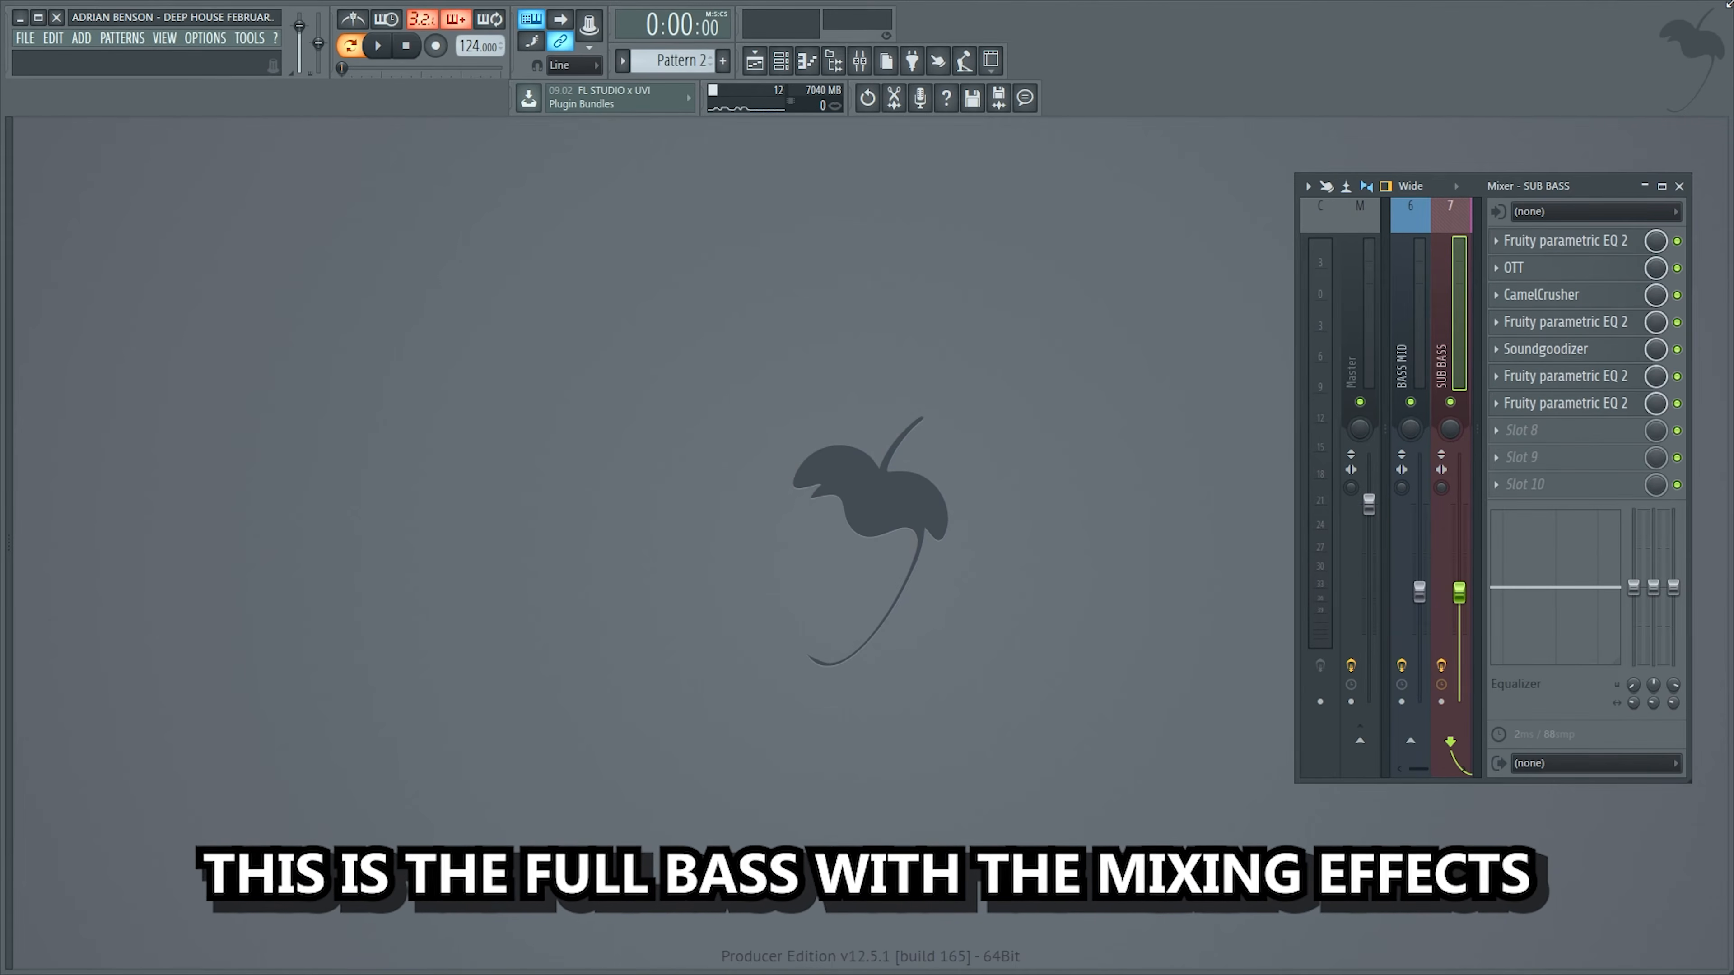
Play the full bass with its mixing effects and the playlist arrangement built so far
{"action": "key", "text": "space"}
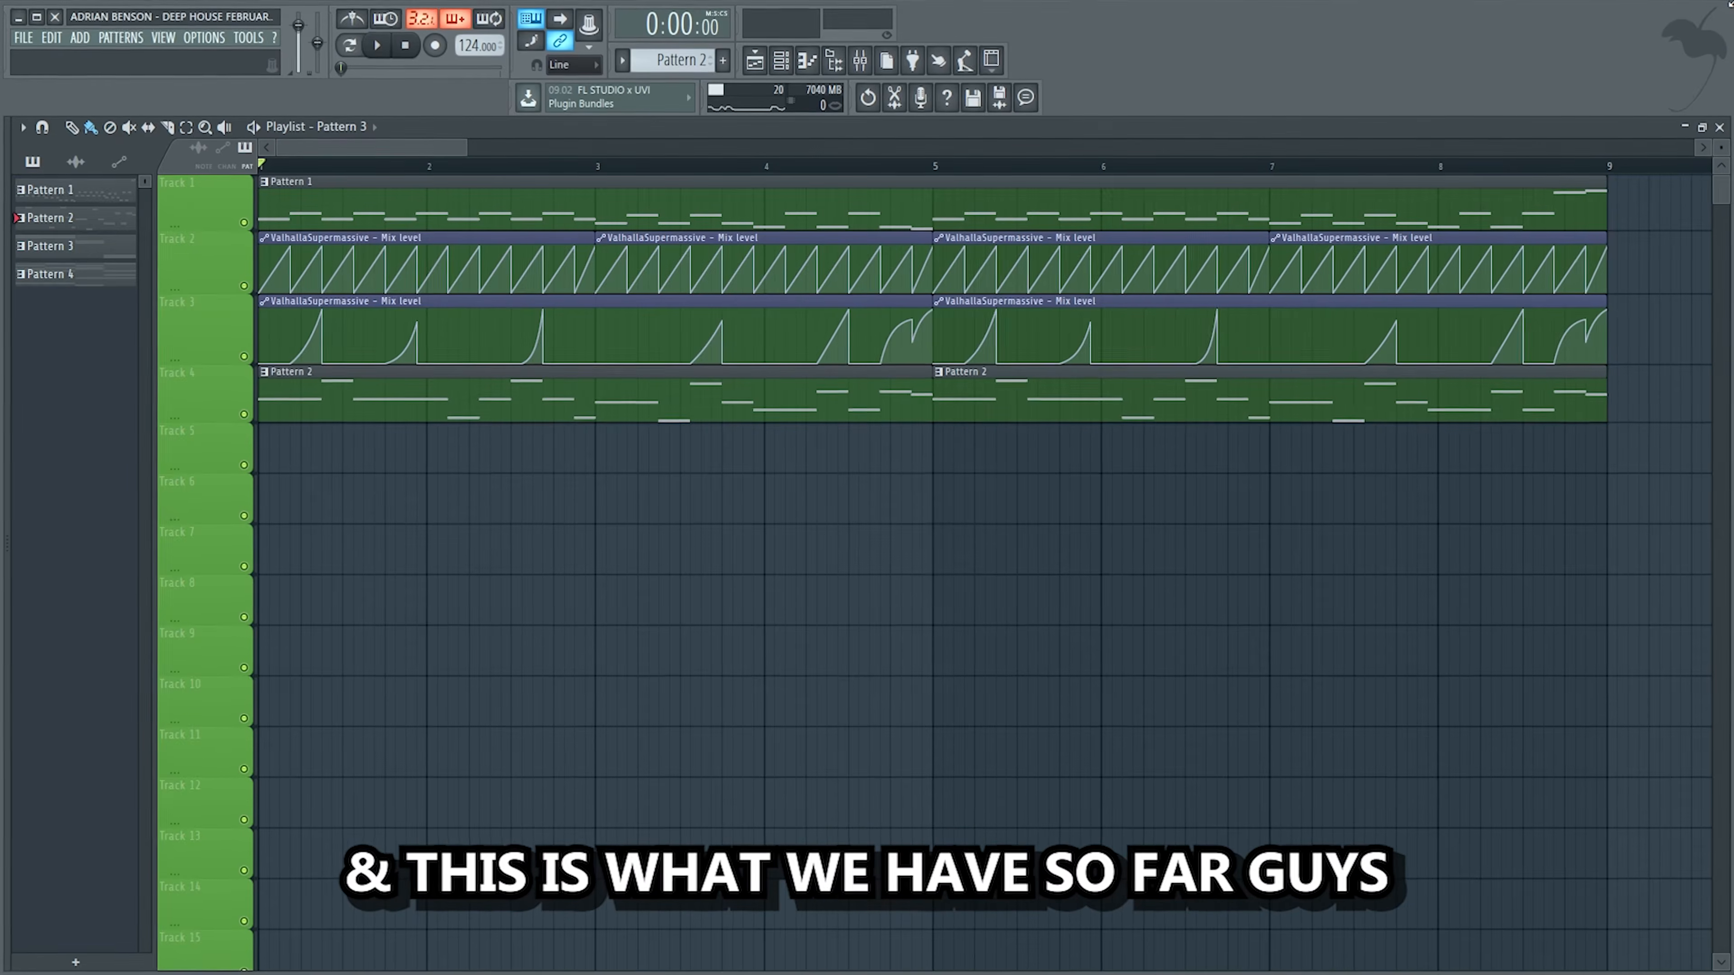
{"action": "key", "text": "space"}
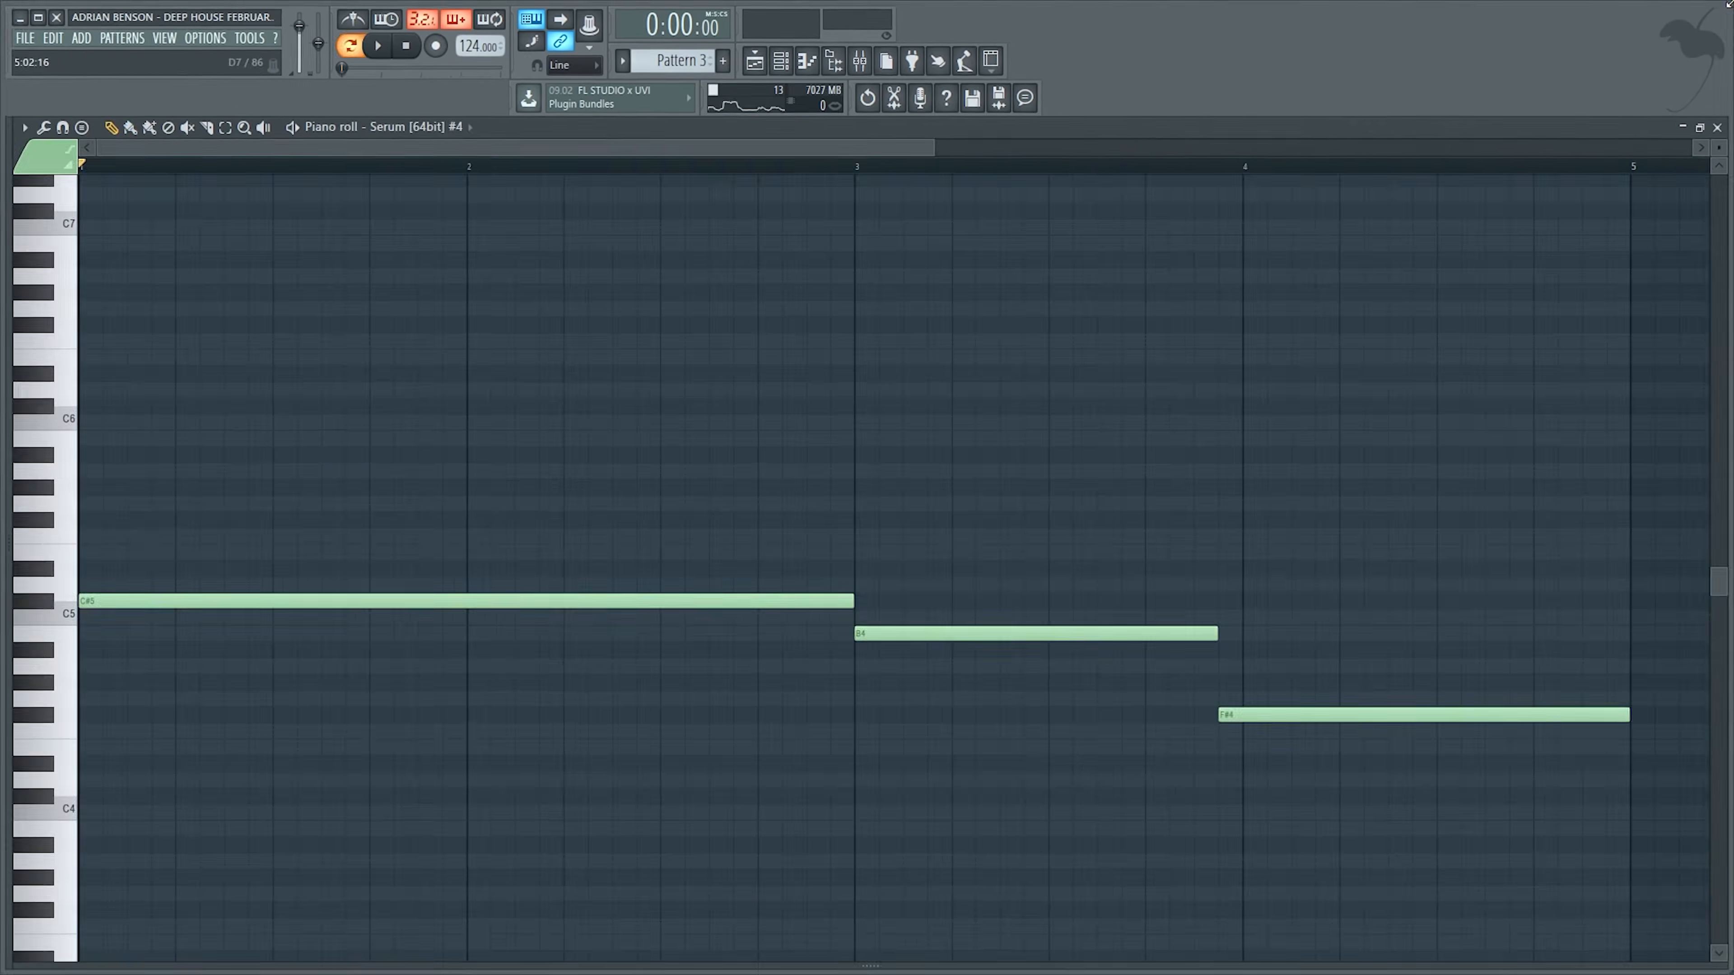
Play the Pattern 3 bass notes with their Serum stab layers, and solo playlist track 6
{"action": "key", "text": "space"}
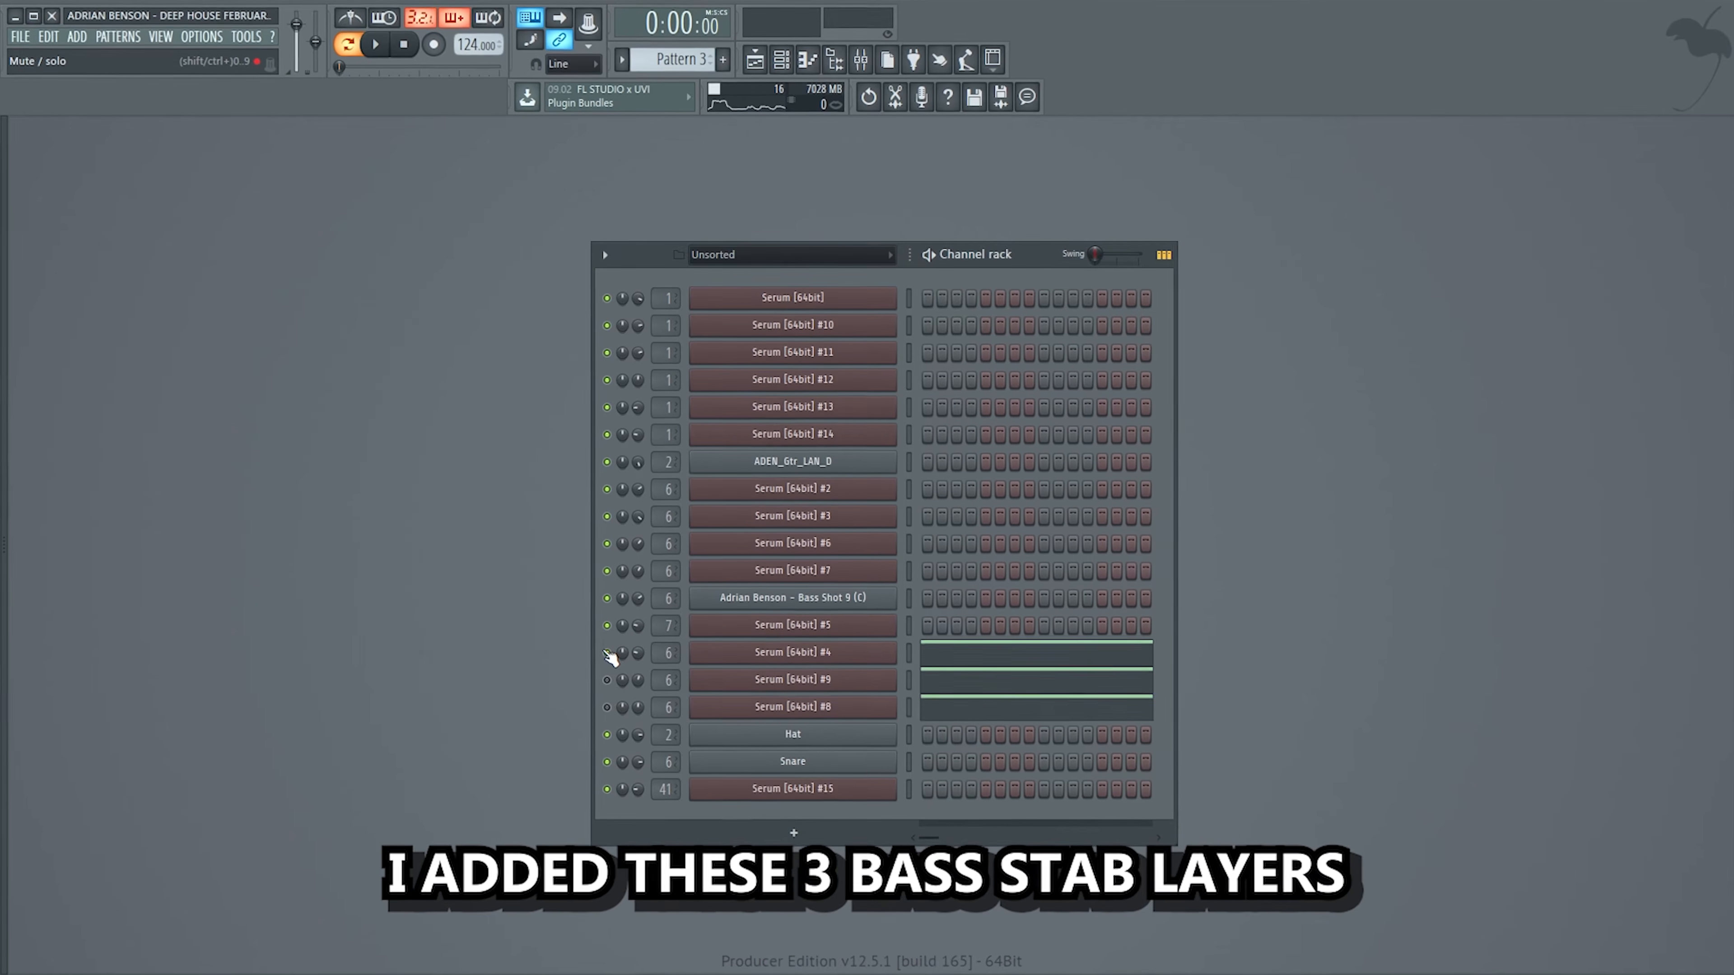
{"action": "key", "text": "space"}
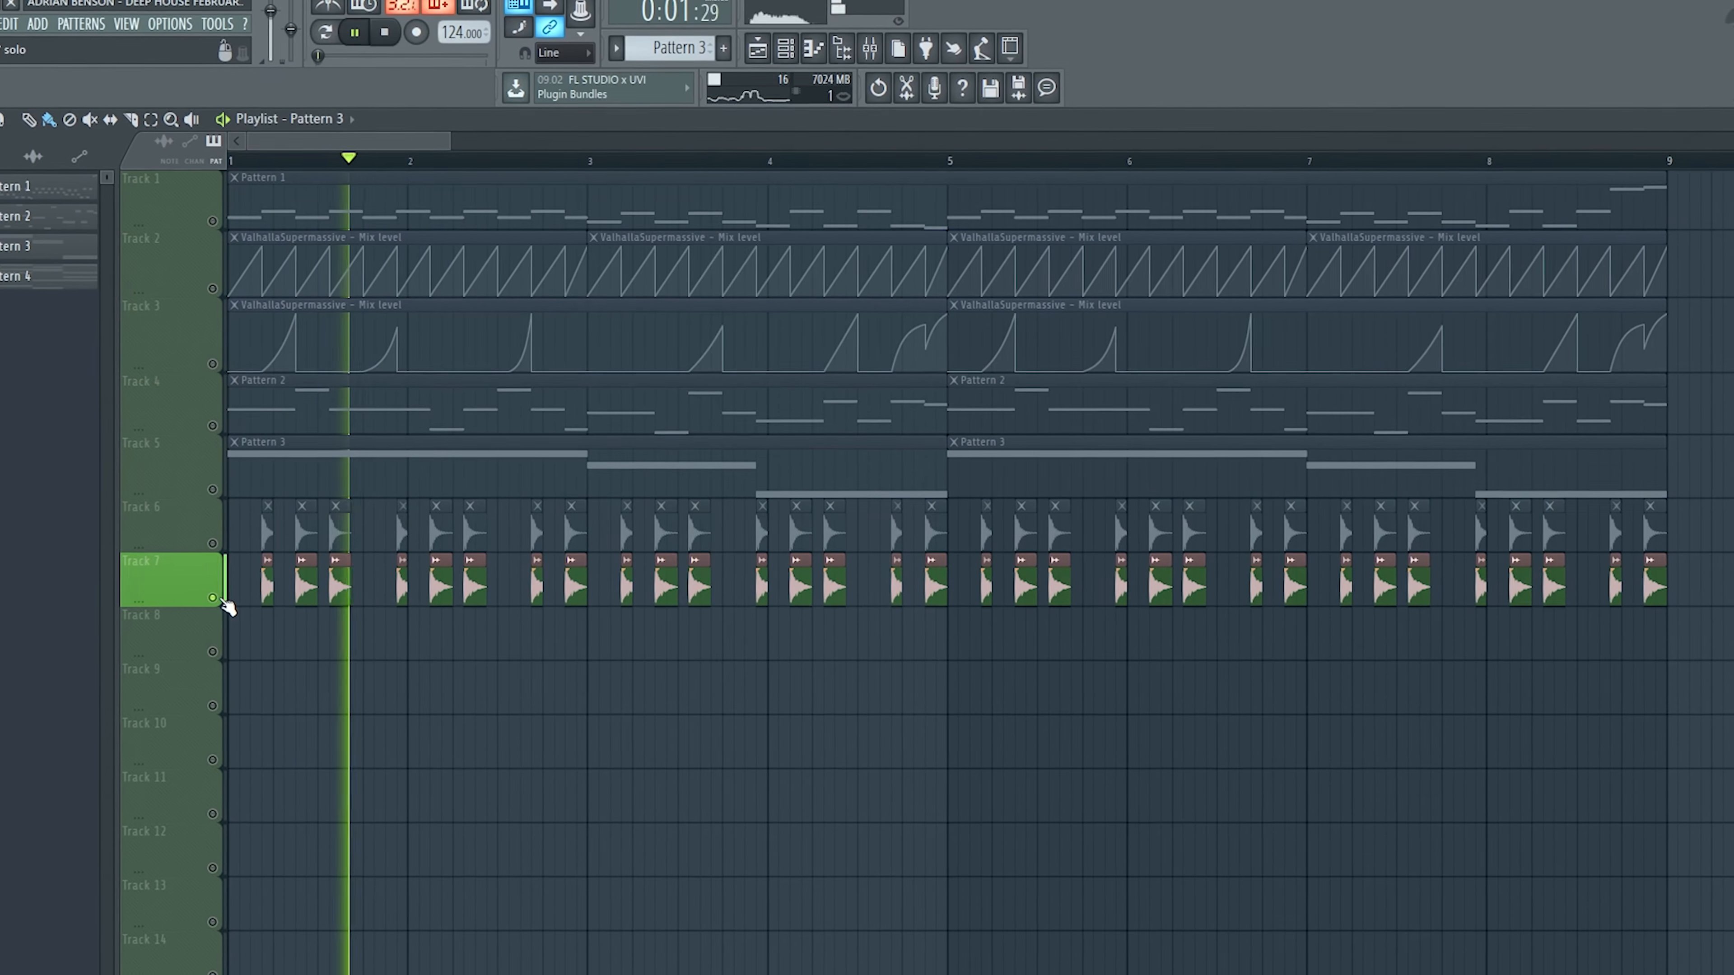
{"action": "left_click", "coordinate": [212, 544]}
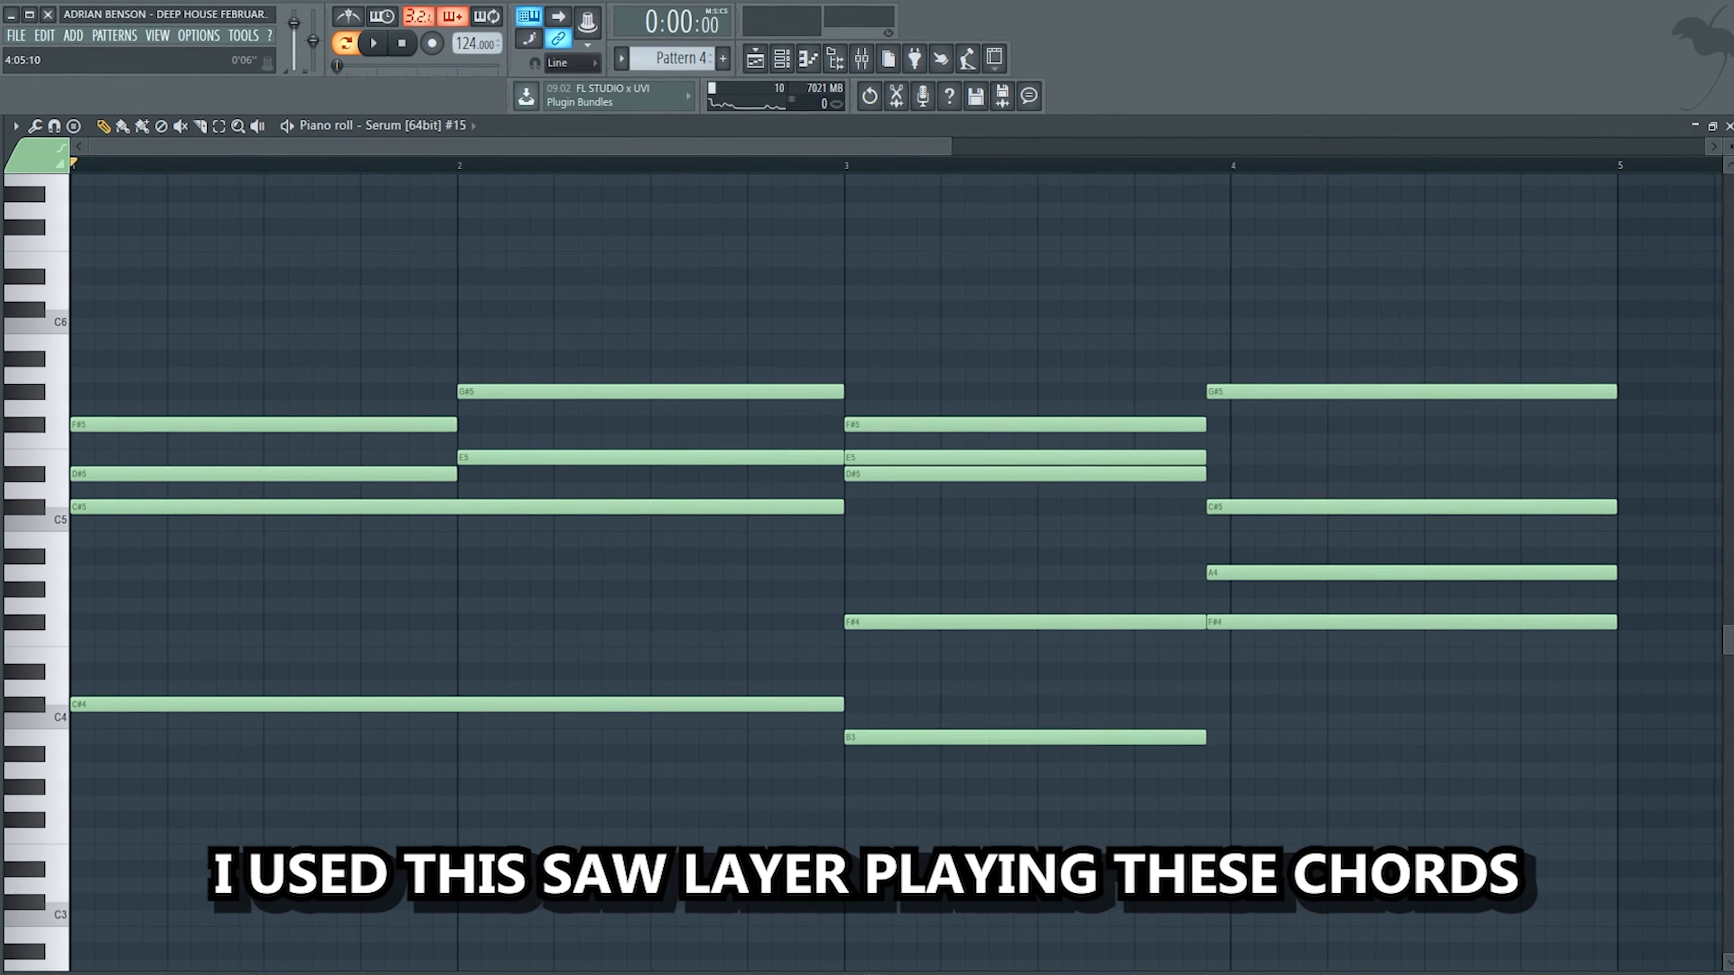
Play the Serum #15 chords and inspect the CHORDS track's effects from the first Fruity parametric EQ 2 to the first Fruity Filter
{"action": "key", "text": "space"}
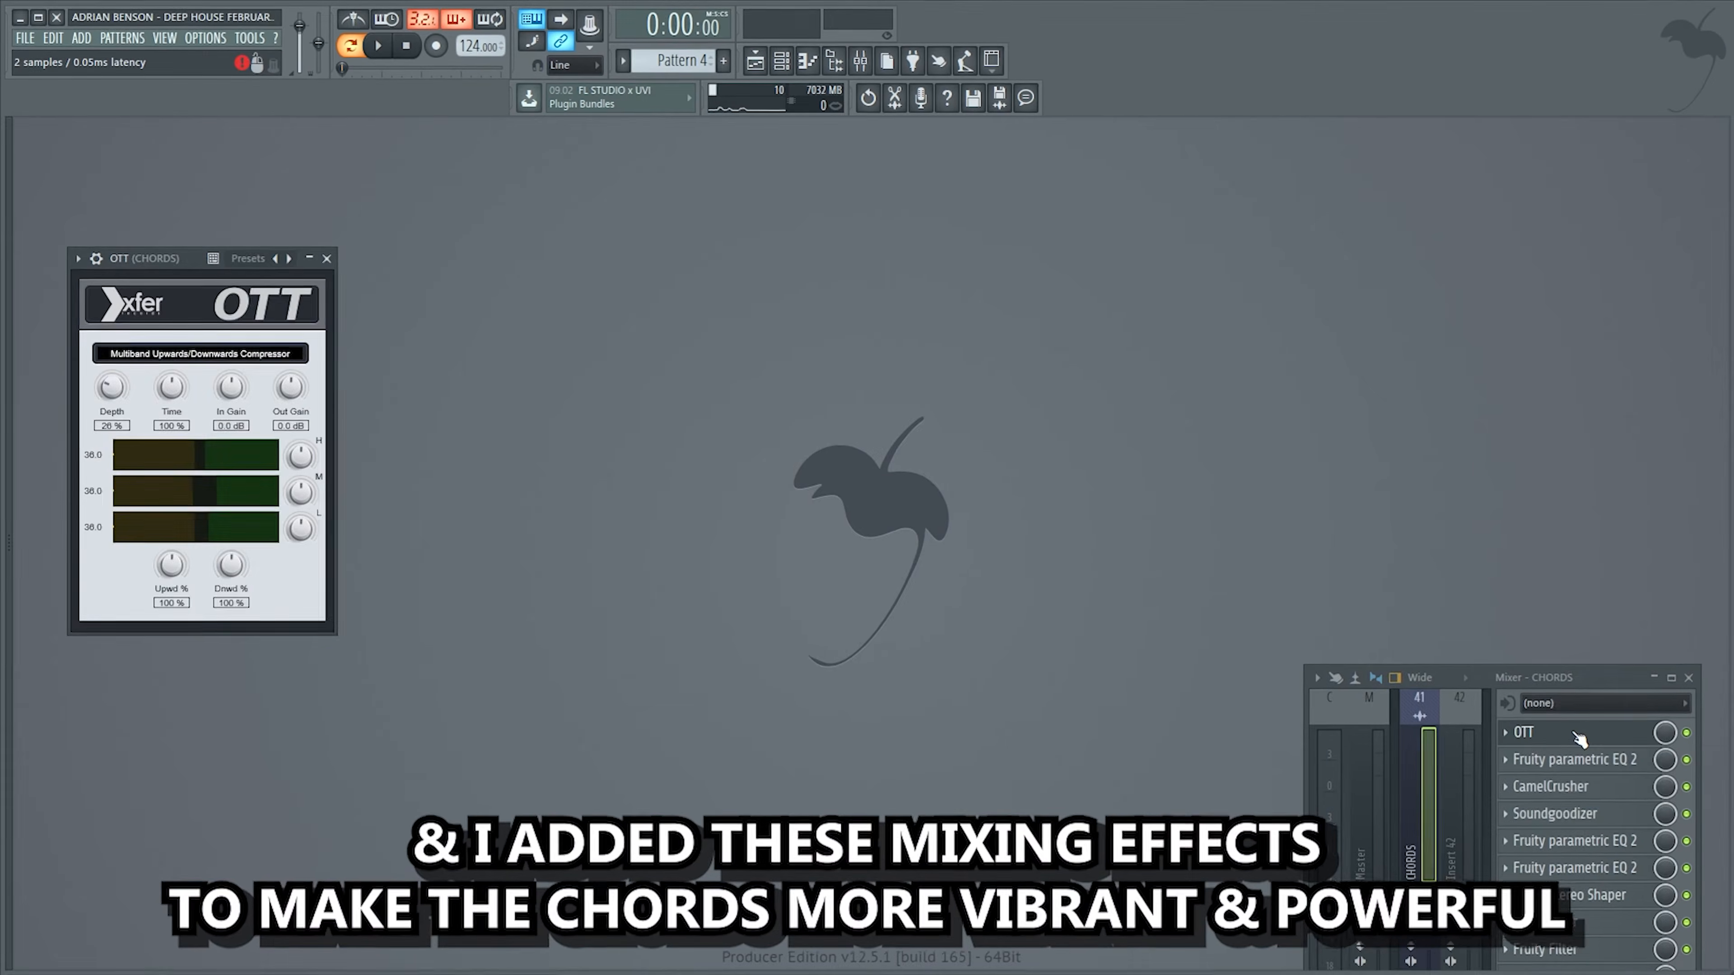
{"action": "left_click", "coordinate": [1577, 762]}
{"action": "left_click", "coordinate": [1570, 789]}
{"action": "left_click", "coordinate": [1570, 816]}
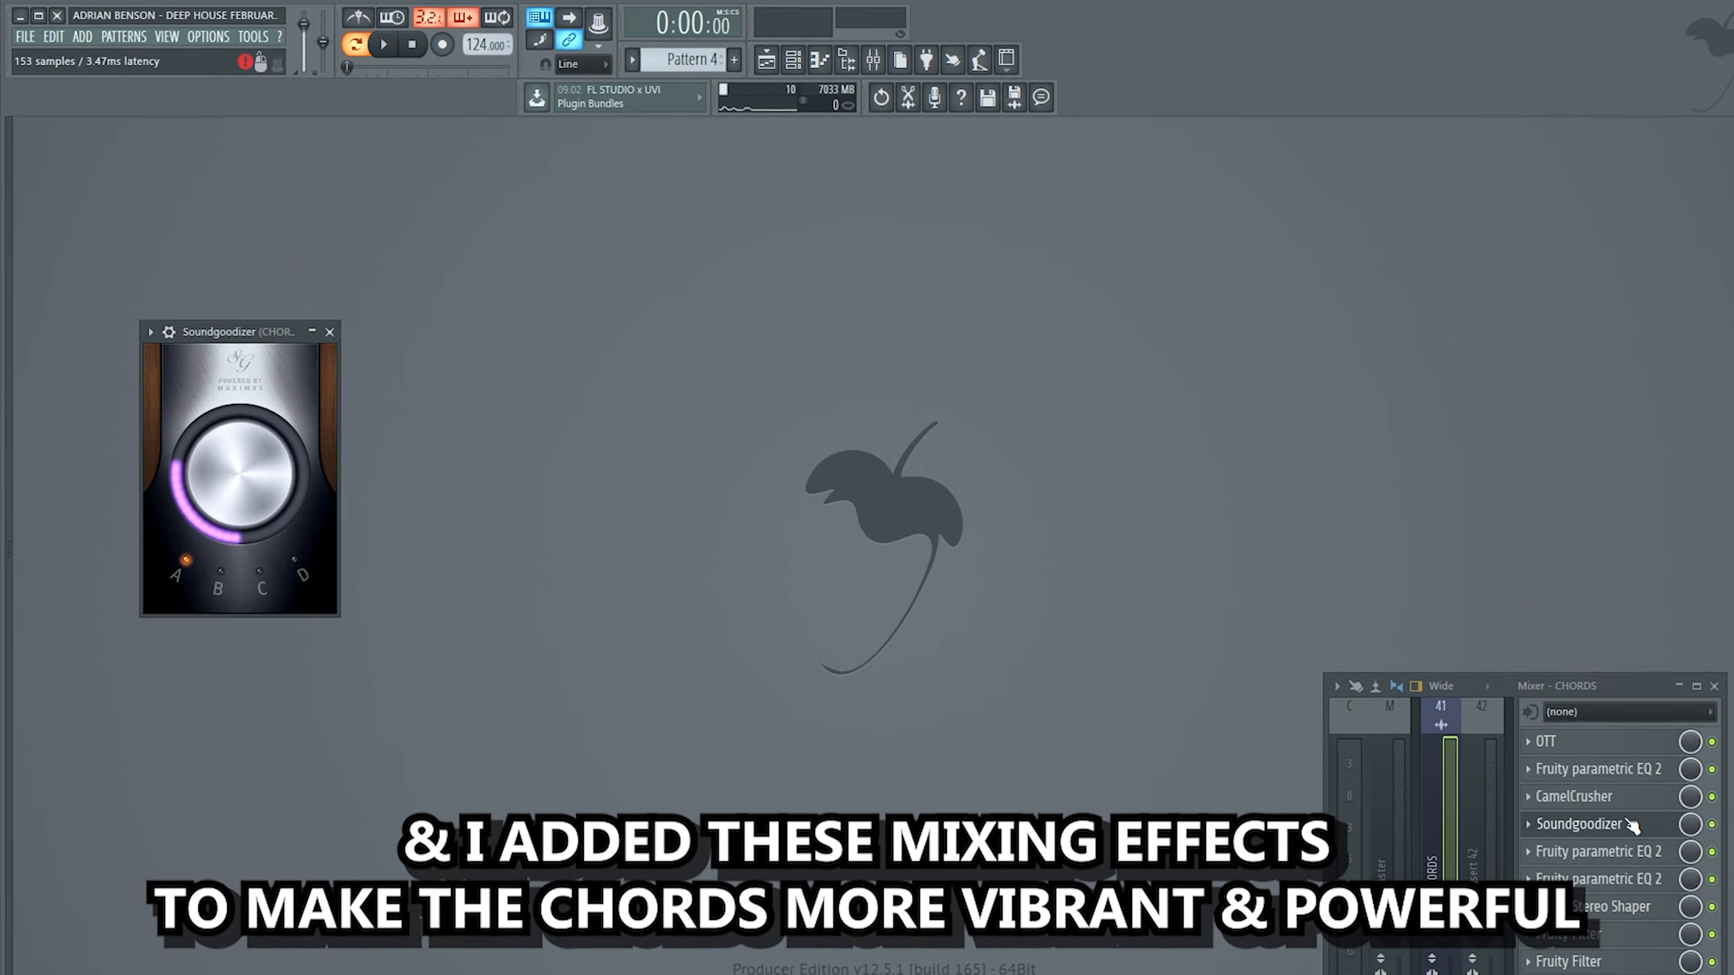
{"action": "left_click", "coordinate": [1615, 843]}
{"action": "left_click", "coordinate": [1639, 881]}
{"action": "left_click", "coordinate": [1637, 908]}
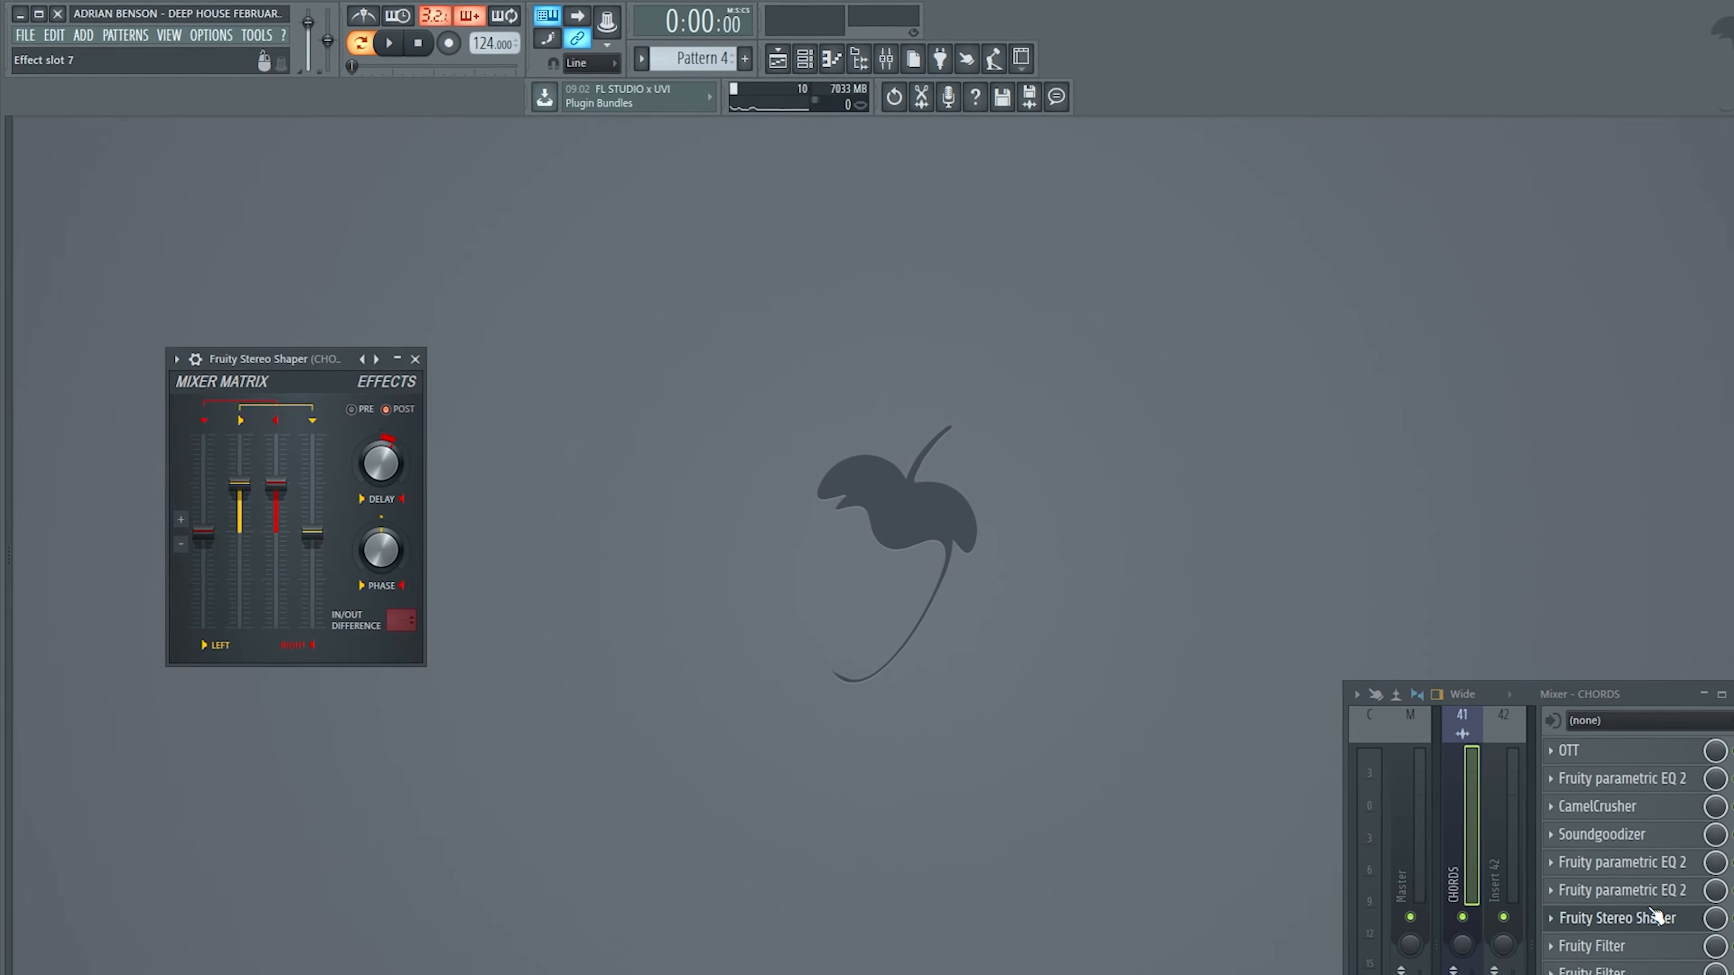
{"action": "left_click", "coordinate": [1665, 951]}
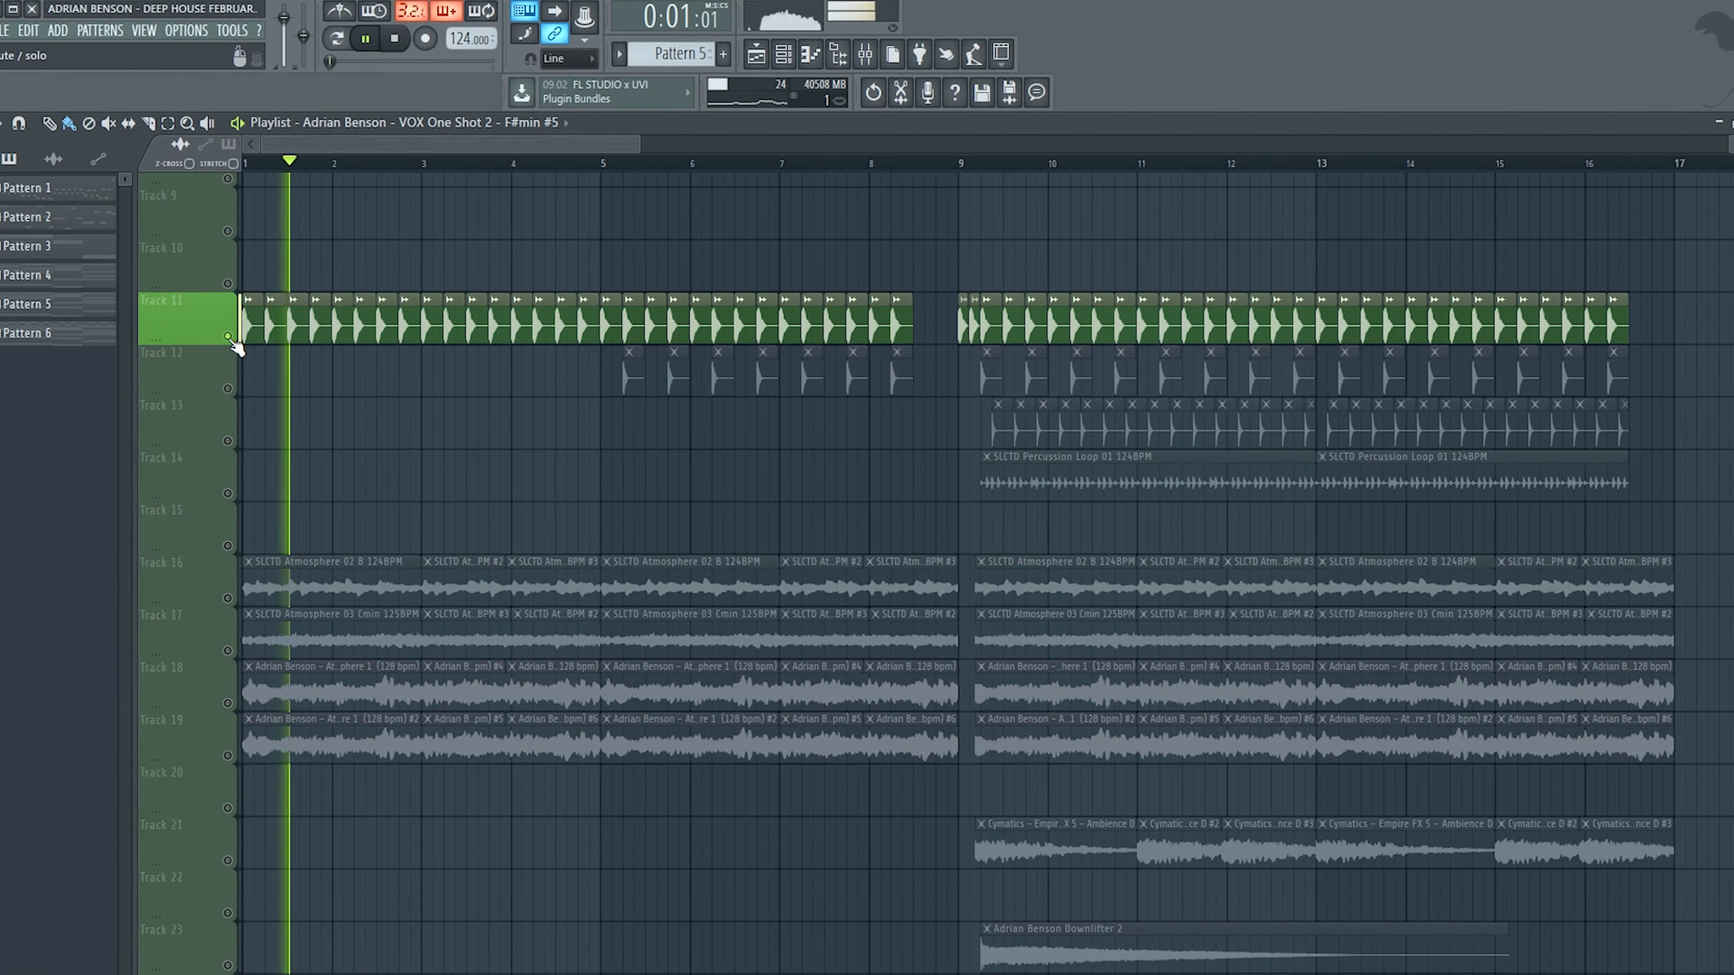
Audition the drum layers by soloing playlist track 12 and track 13 in turn
{"action": "left_click", "coordinate": [227, 389]}
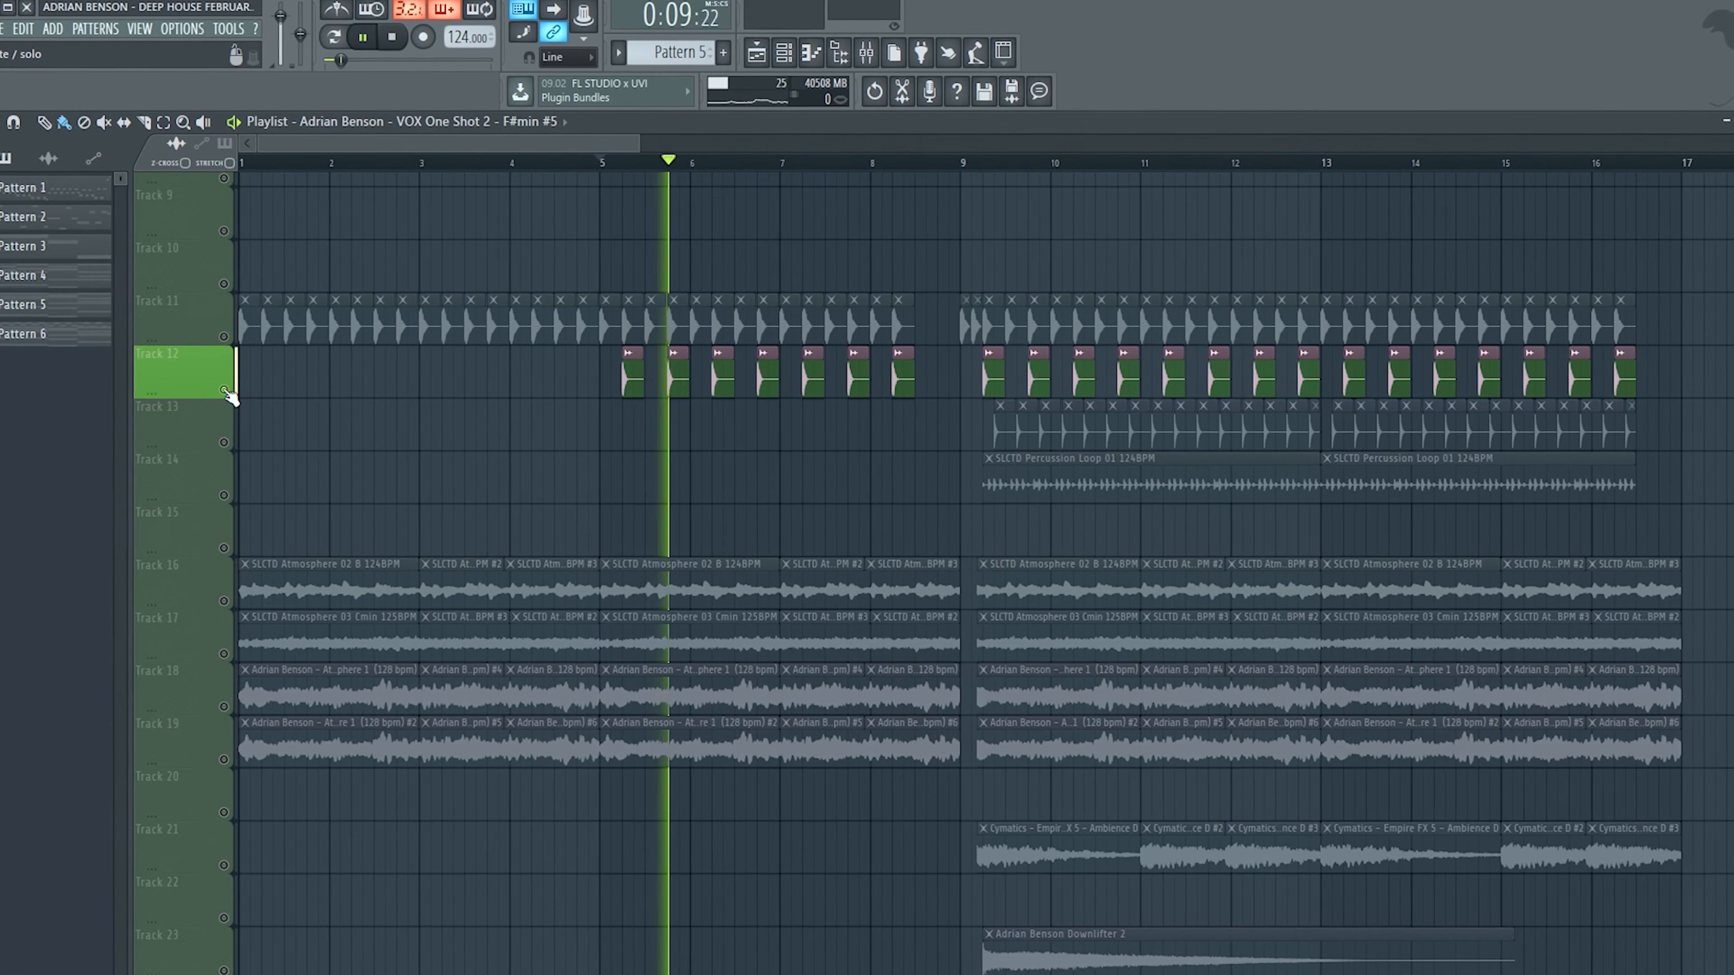
{"action": "left_click", "coordinate": [227, 442]}
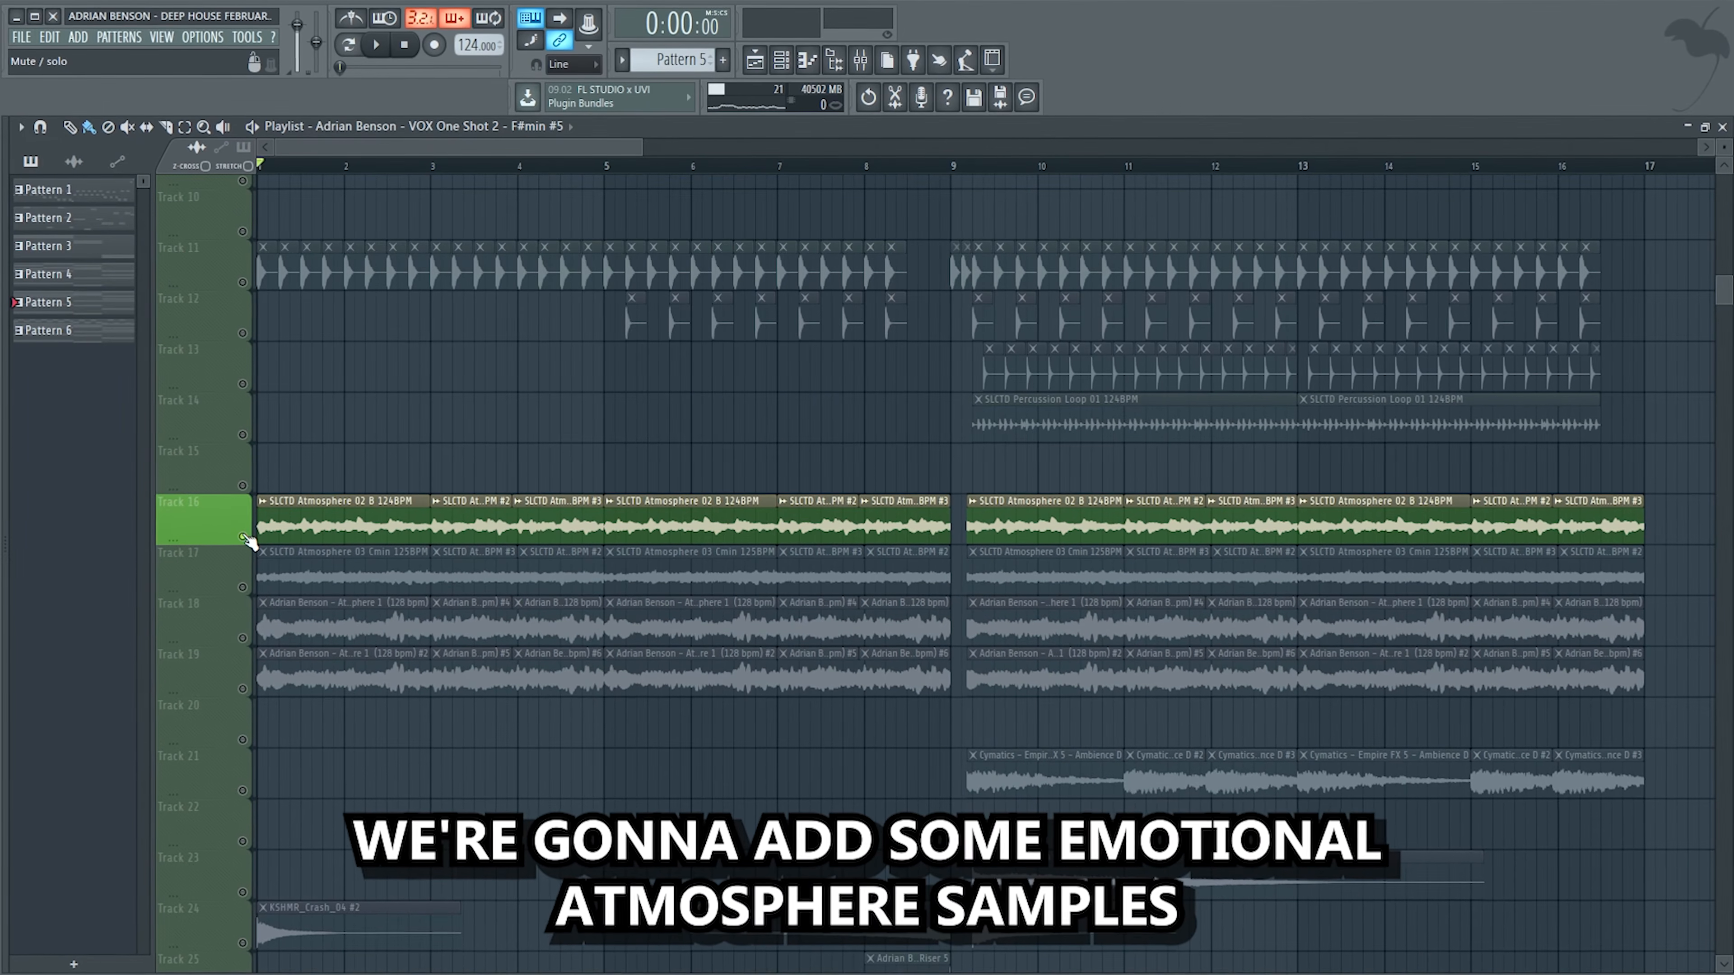
Play the atmosphere samples on track 16 and solo tracks 17, 18 and 19 one after another
{"action": "key", "text": "space"}
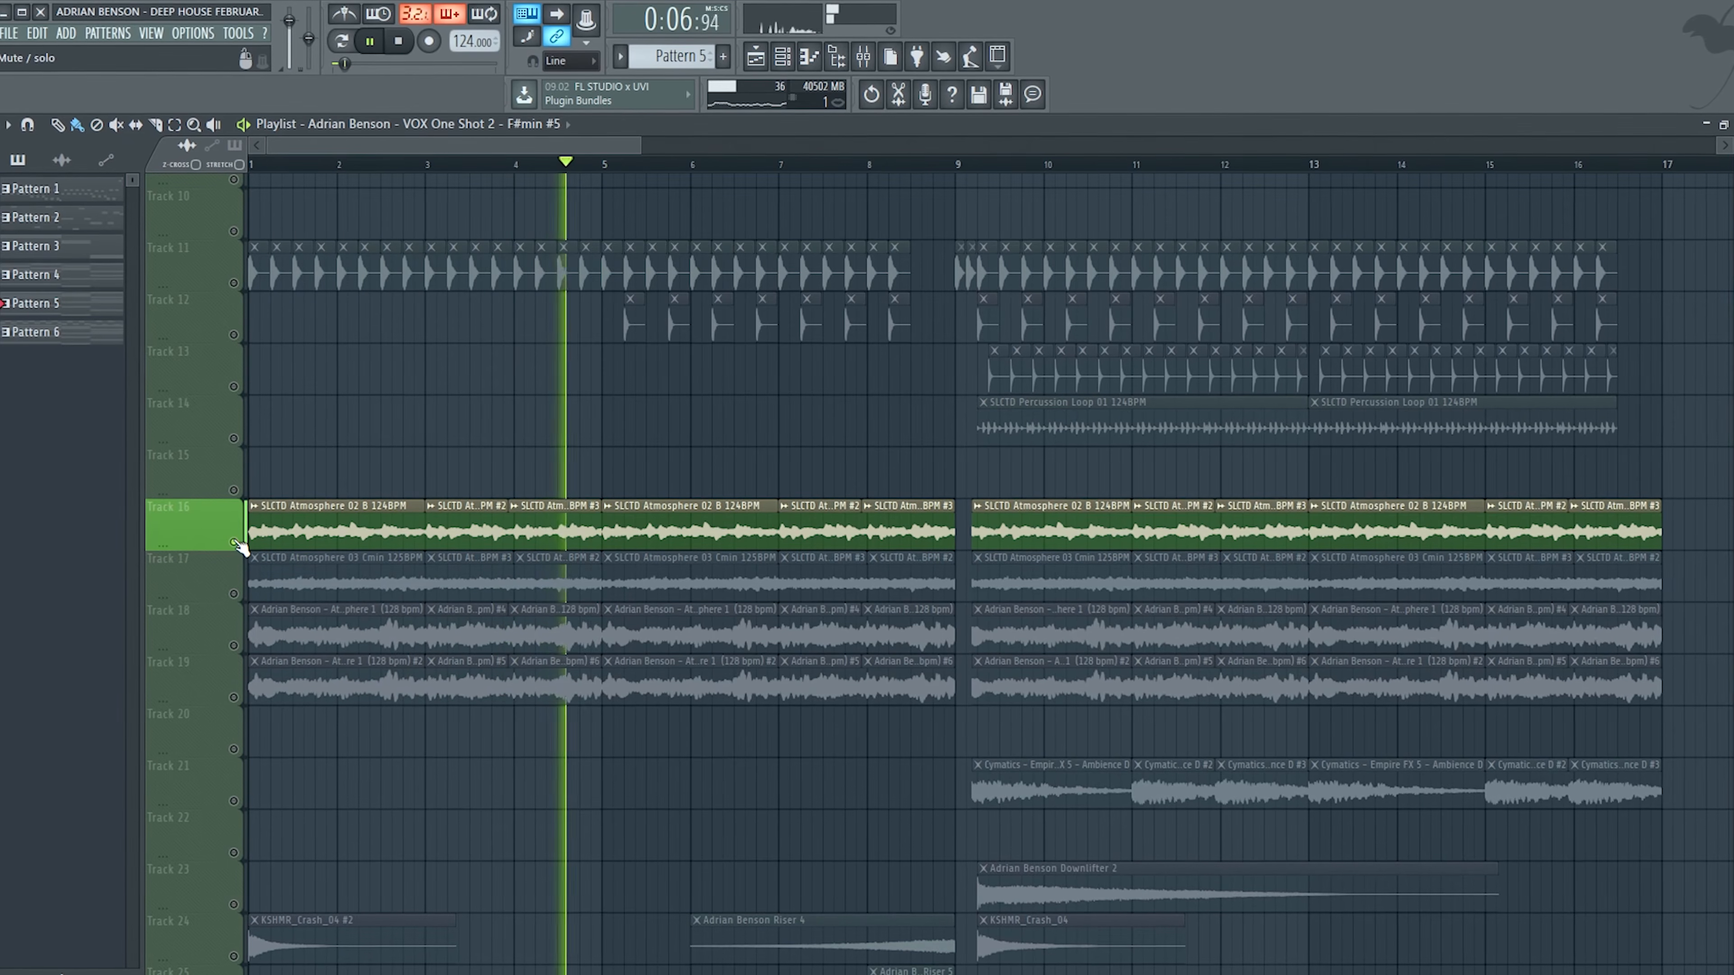
{"action": "left_click", "coordinate": [232, 594], "text": "ctrl"}
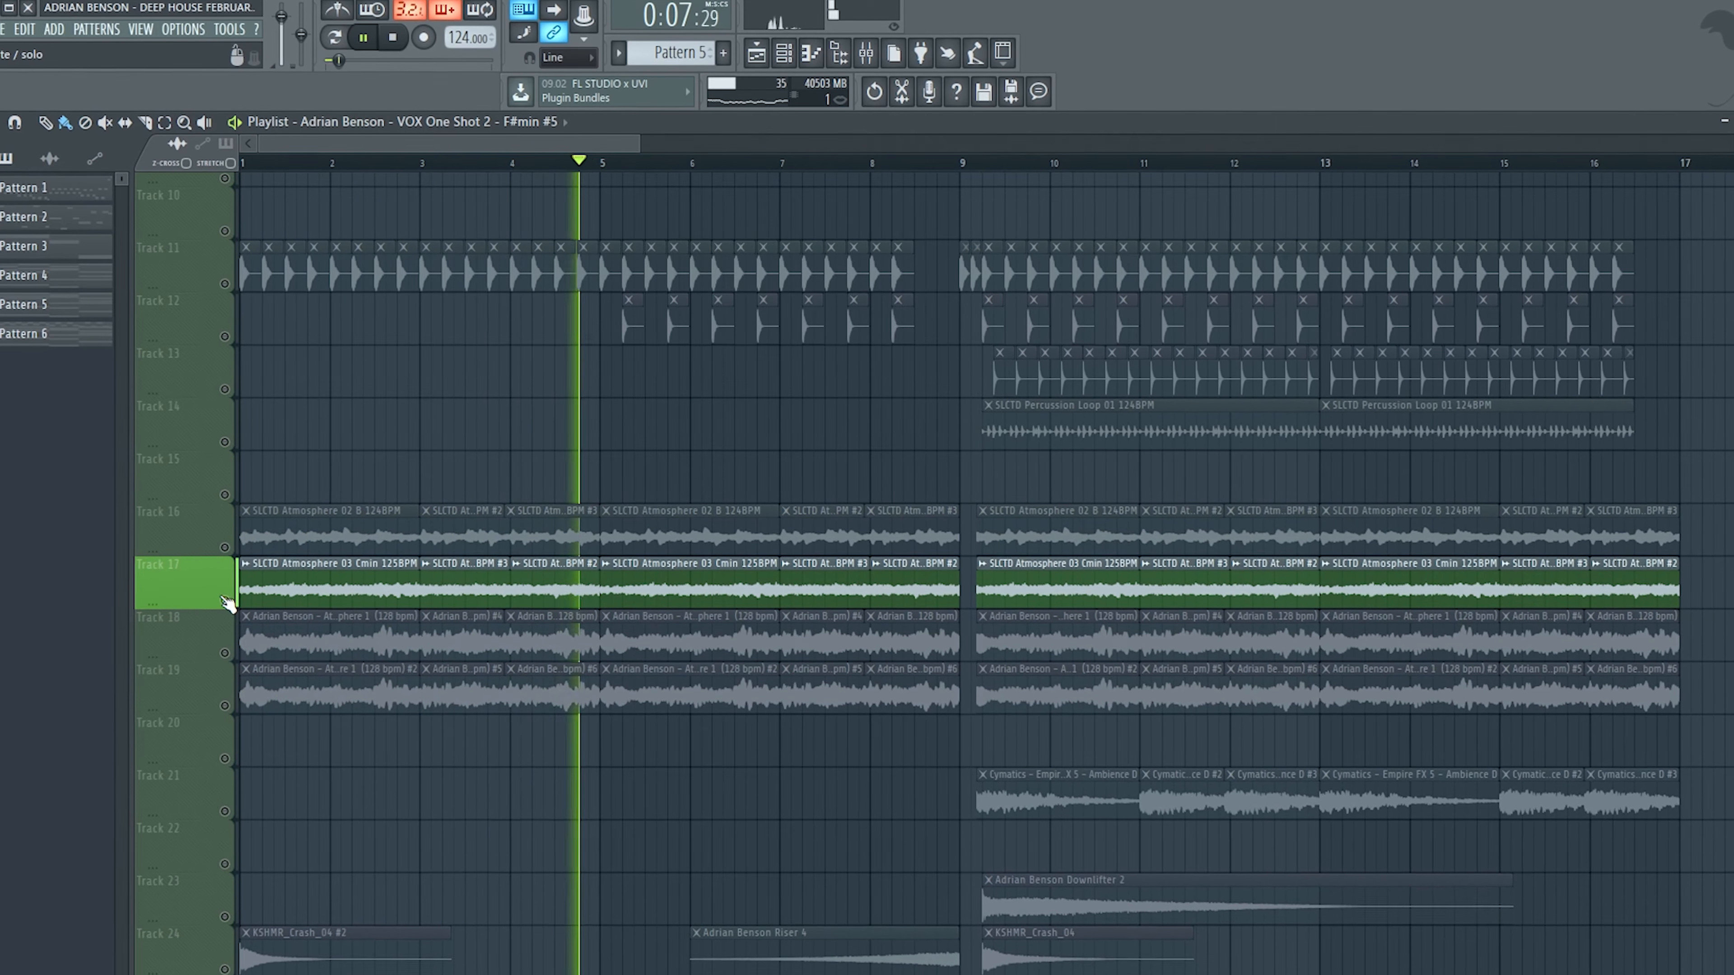
{"action": "left_click", "coordinate": [225, 657]}
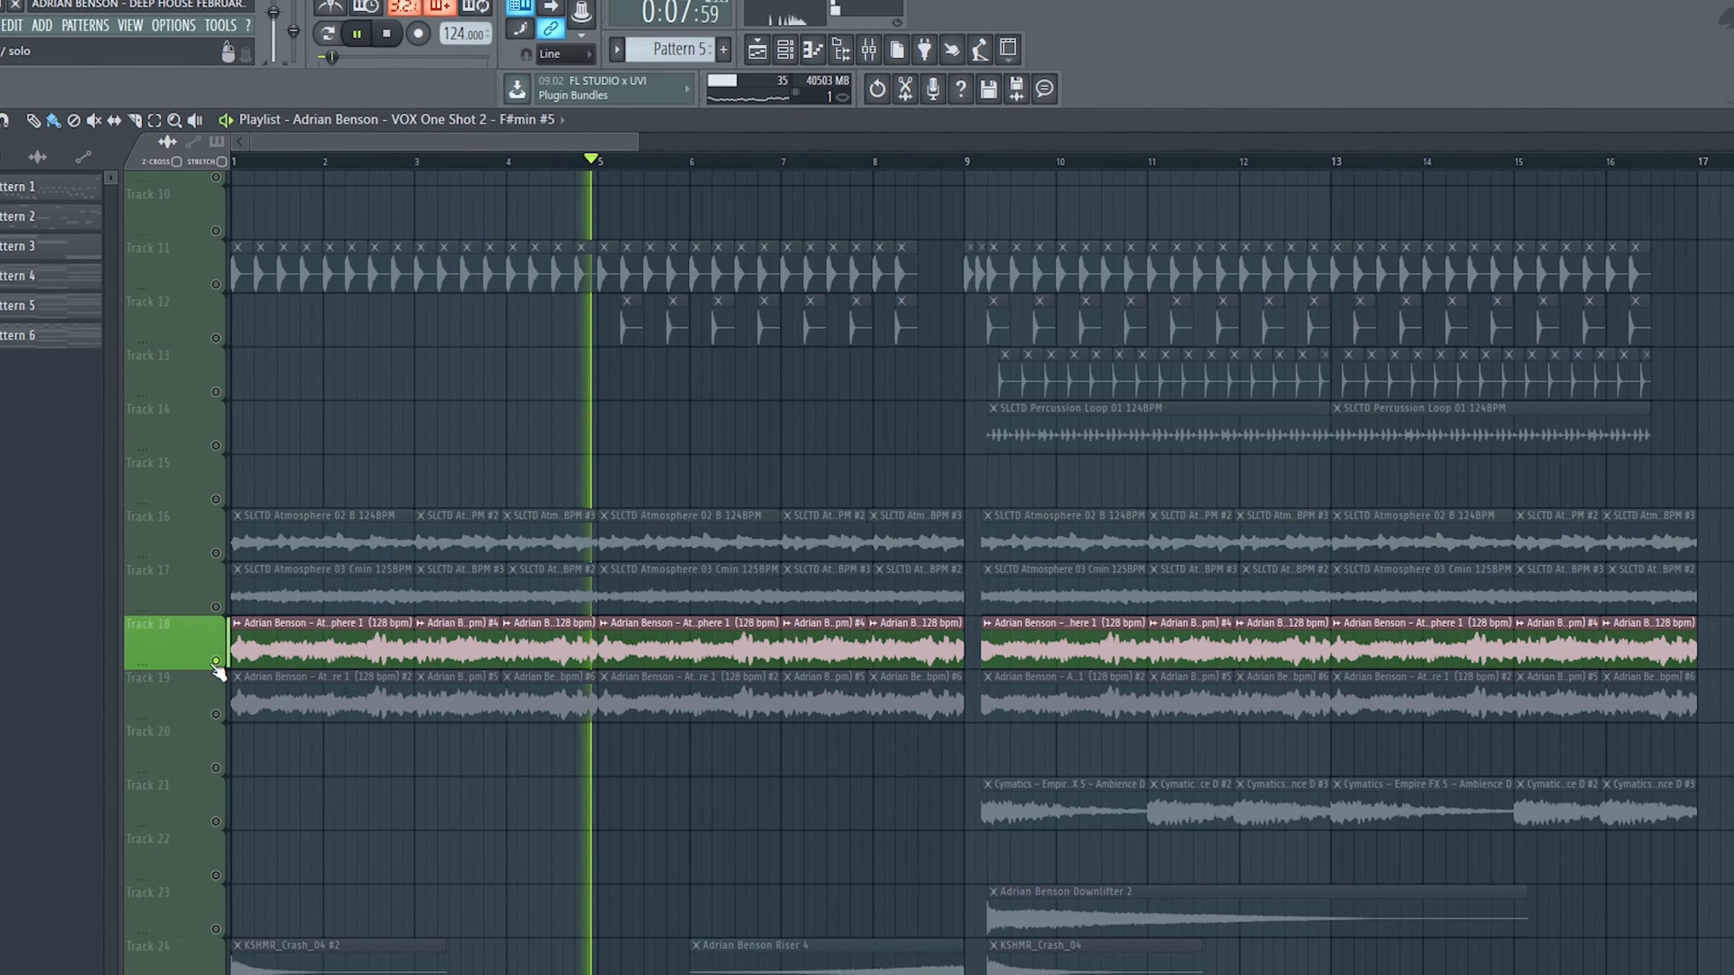
{"action": "left_click", "coordinate": [220, 718]}
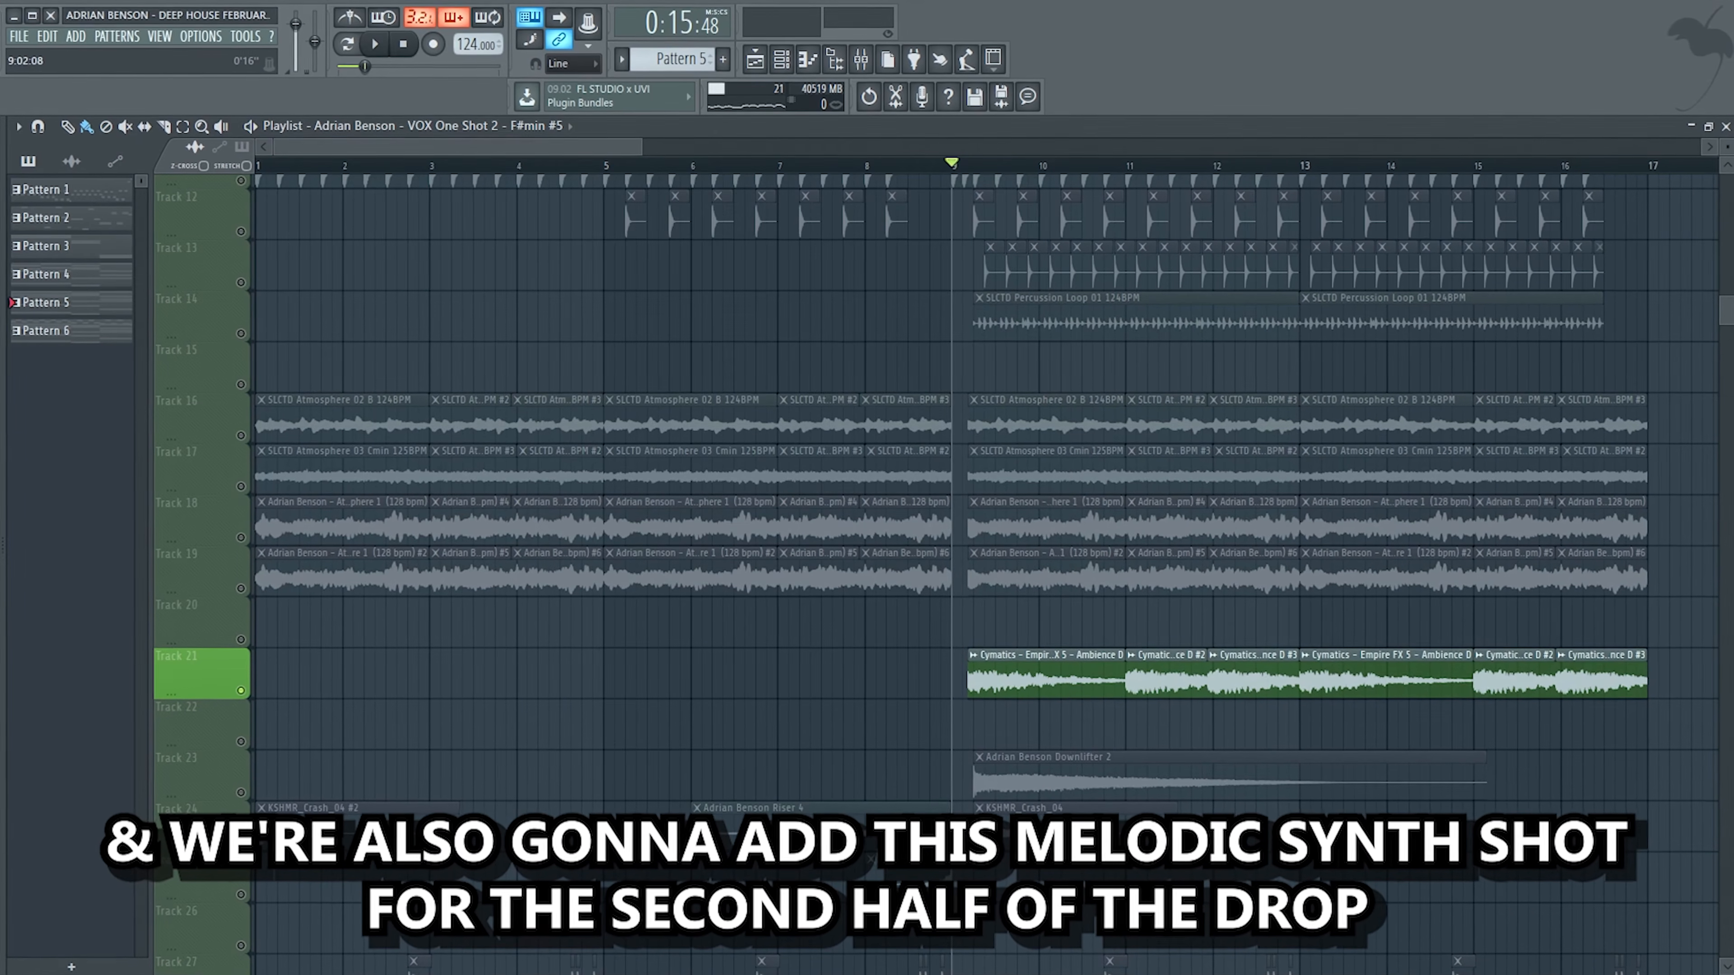
Play the Cymatics synth shot on track 21 and solo the downlifter on track 23
{"action": "key", "text": "space"}
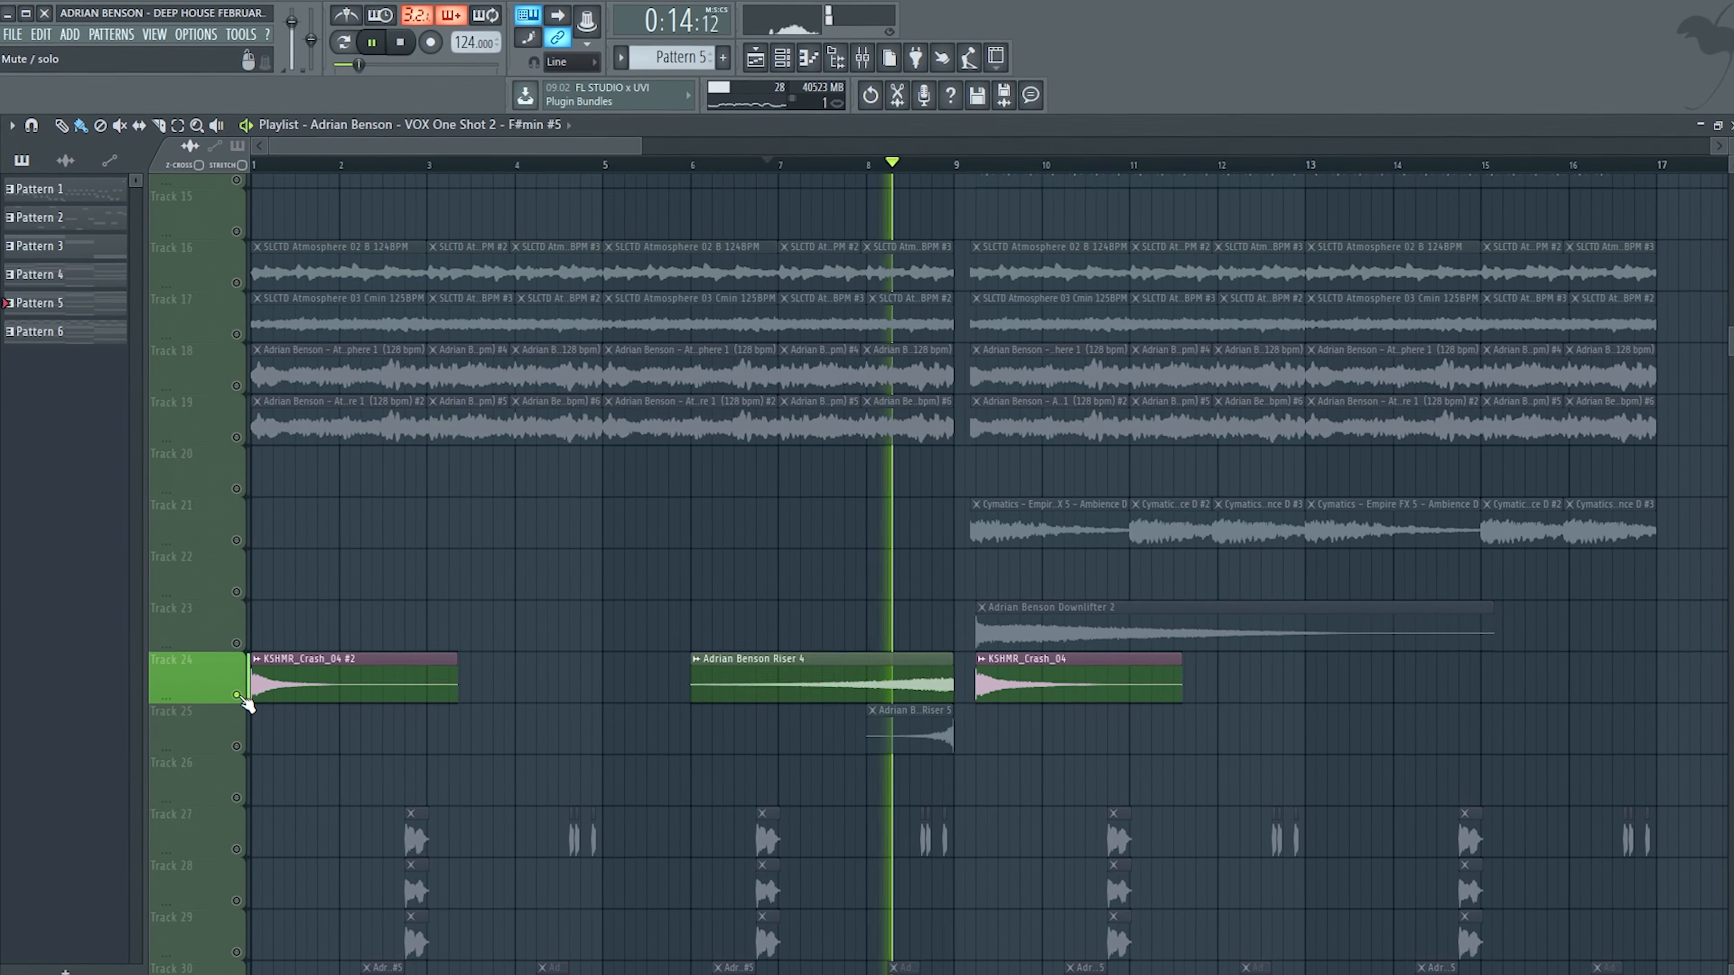
{"action": "left_click", "coordinate": [237, 640]}
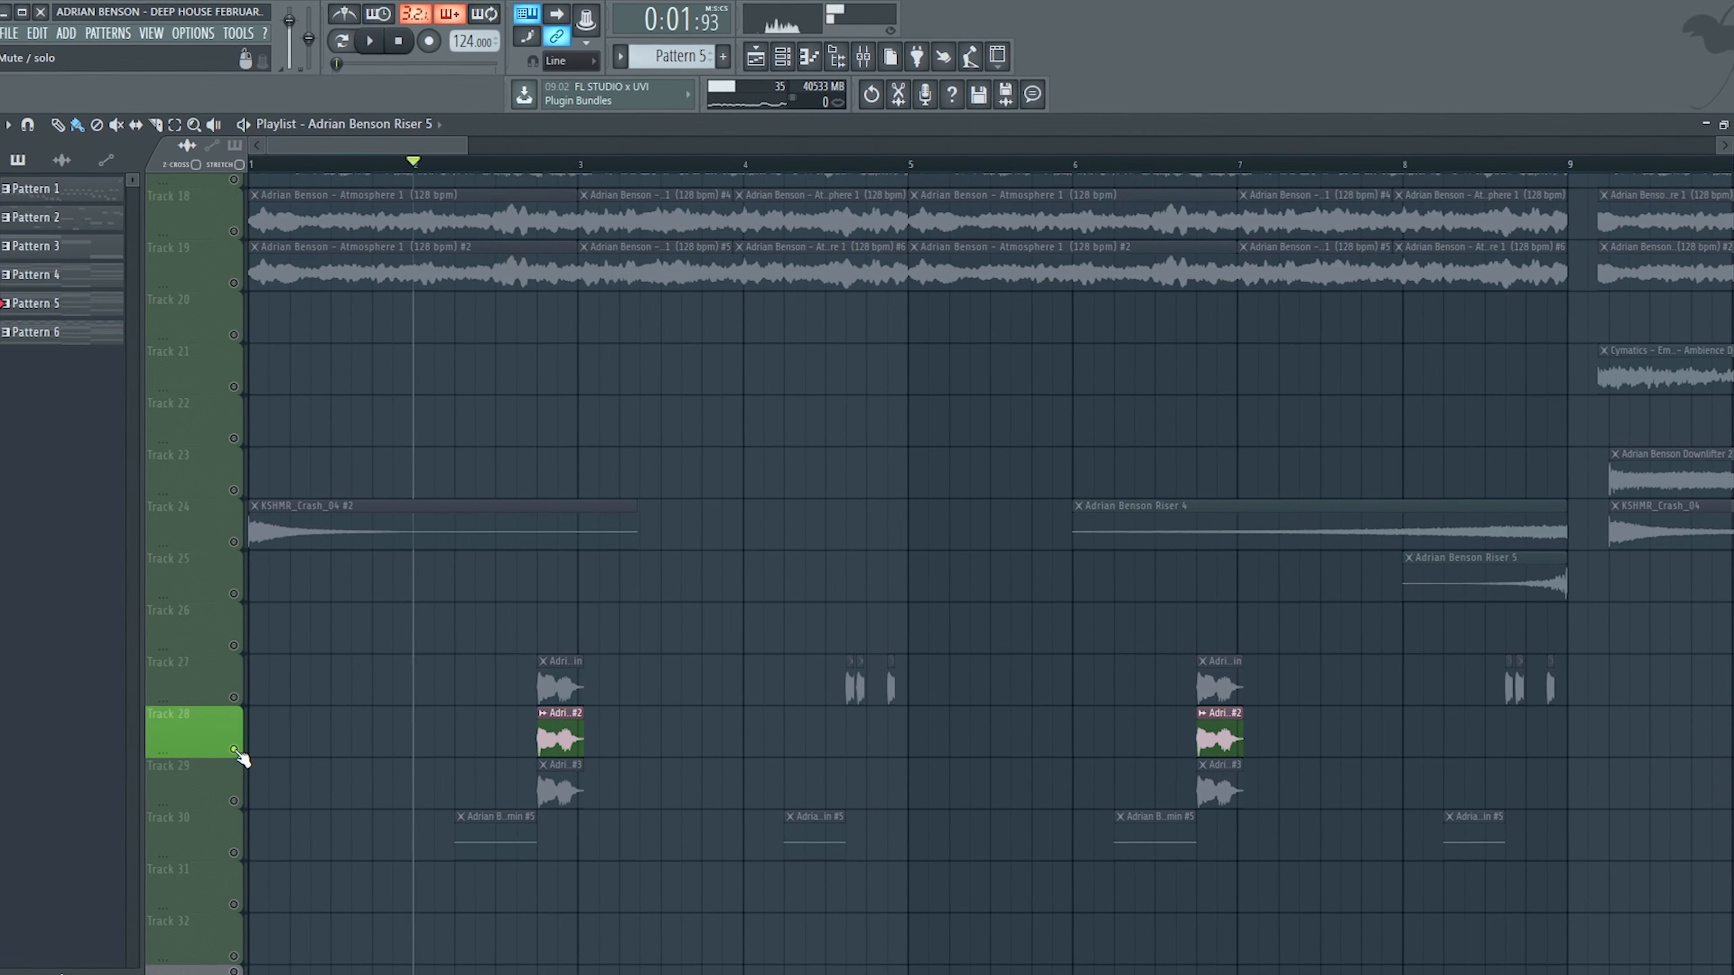
Solo the vocal chop layer on track 29 and play the reversed vocal chop on track 30
{"action": "left_click", "coordinate": [236, 801]}
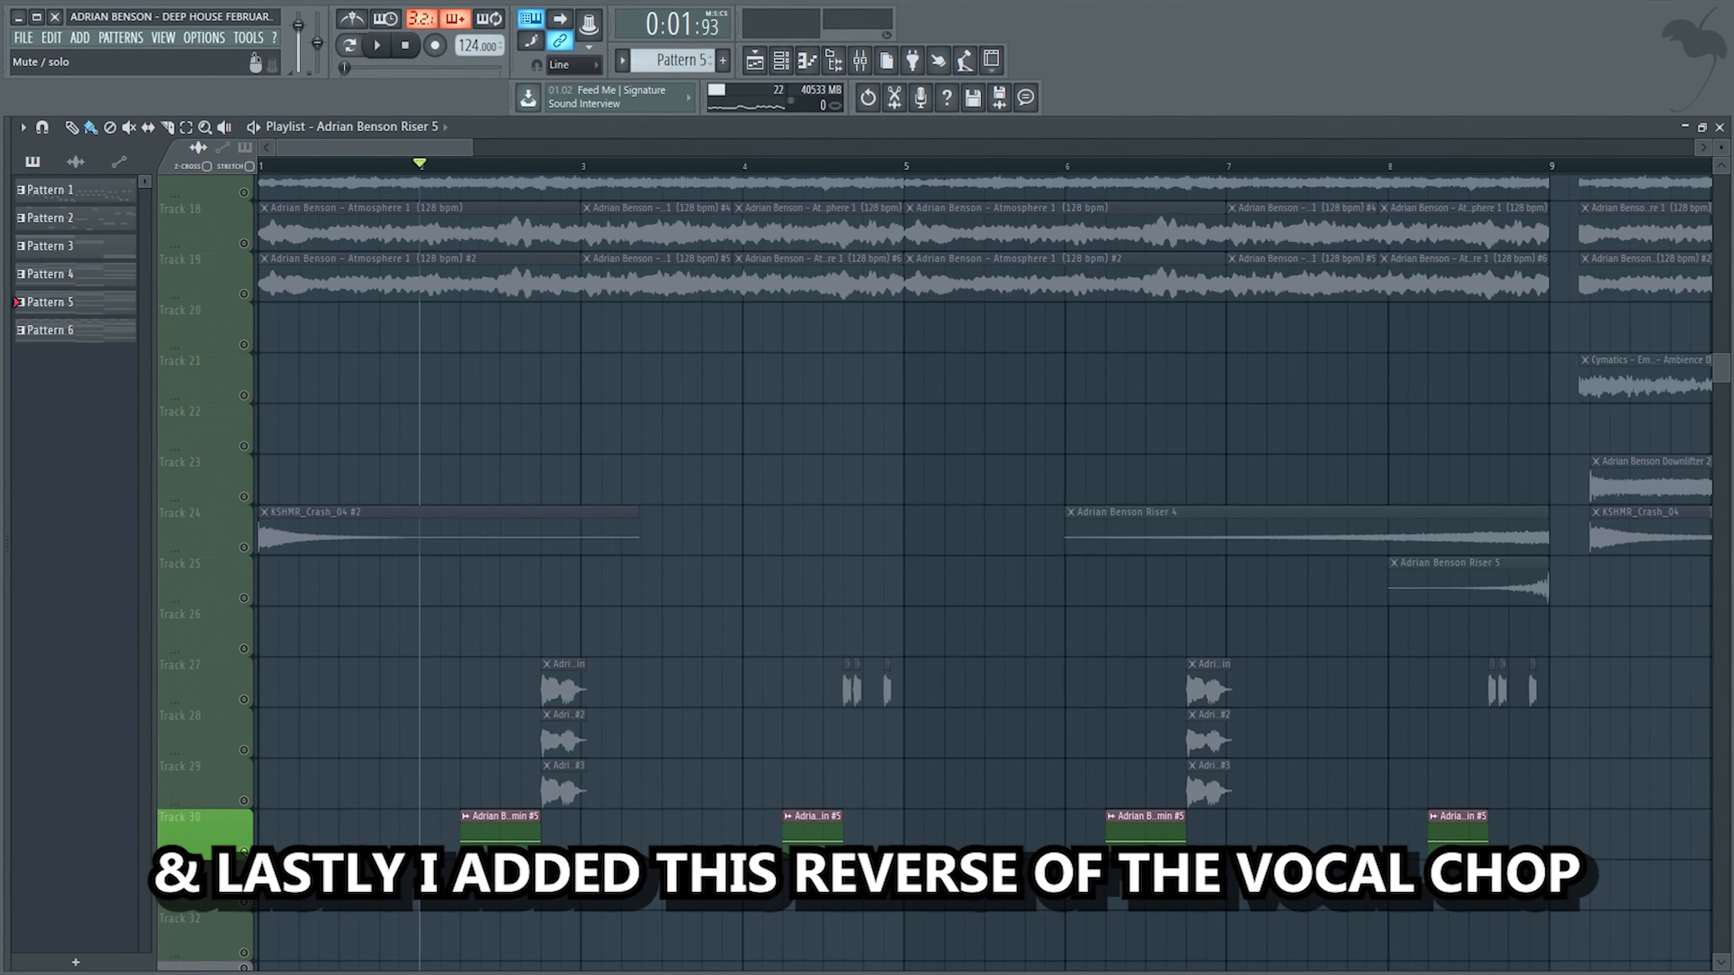
{"action": "key", "text": "space"}
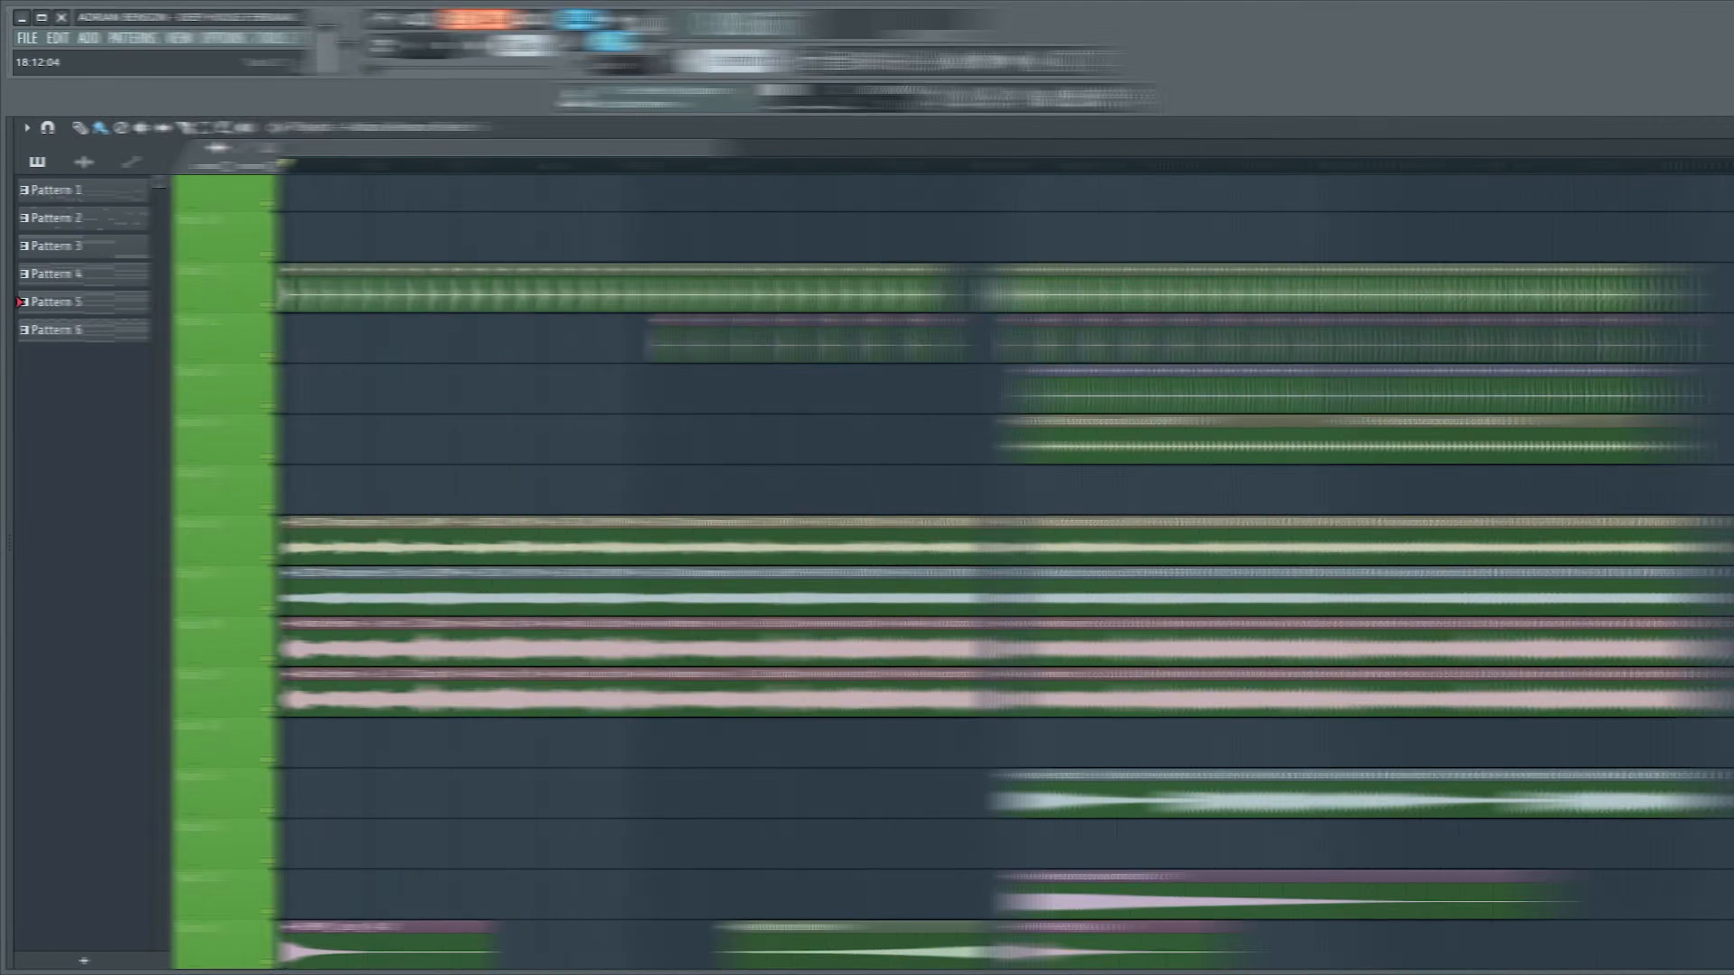
Play the complete arrangement with all tracks active and look over its drum, atmosphere, effect and vocal tracks
{"action": "key", "text": "space"}
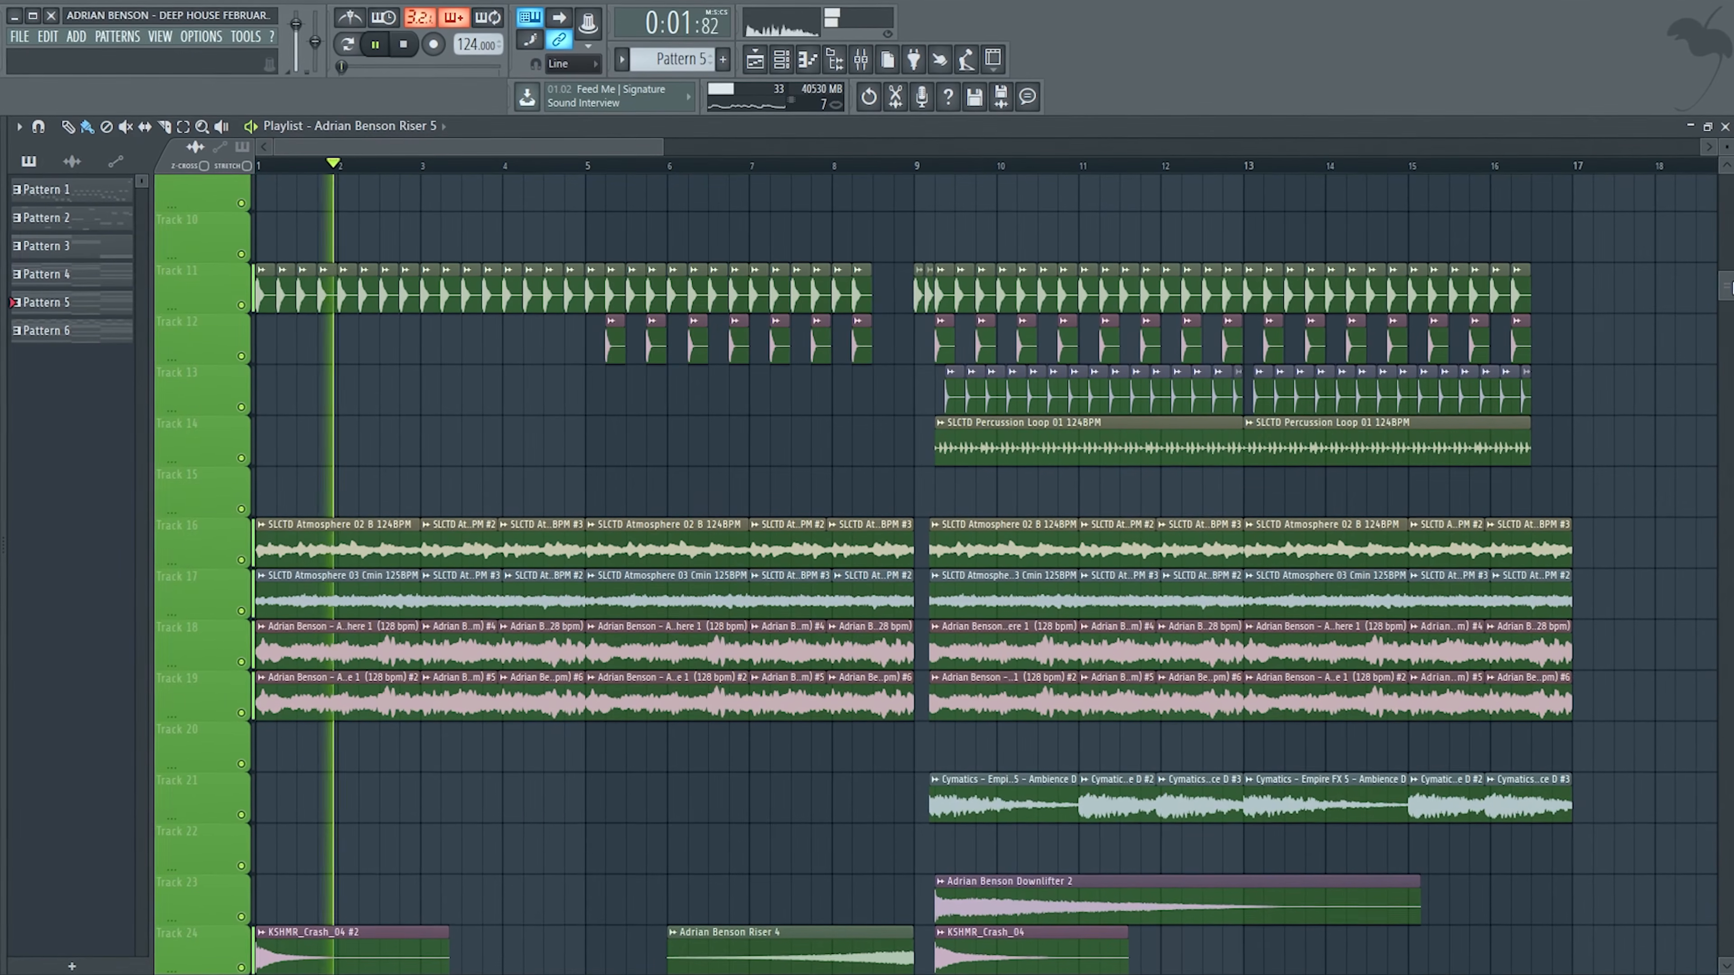
{"action": "left_click_drag", "start_coordinate": [1732, 288], "coordinate": [1732, 368]}
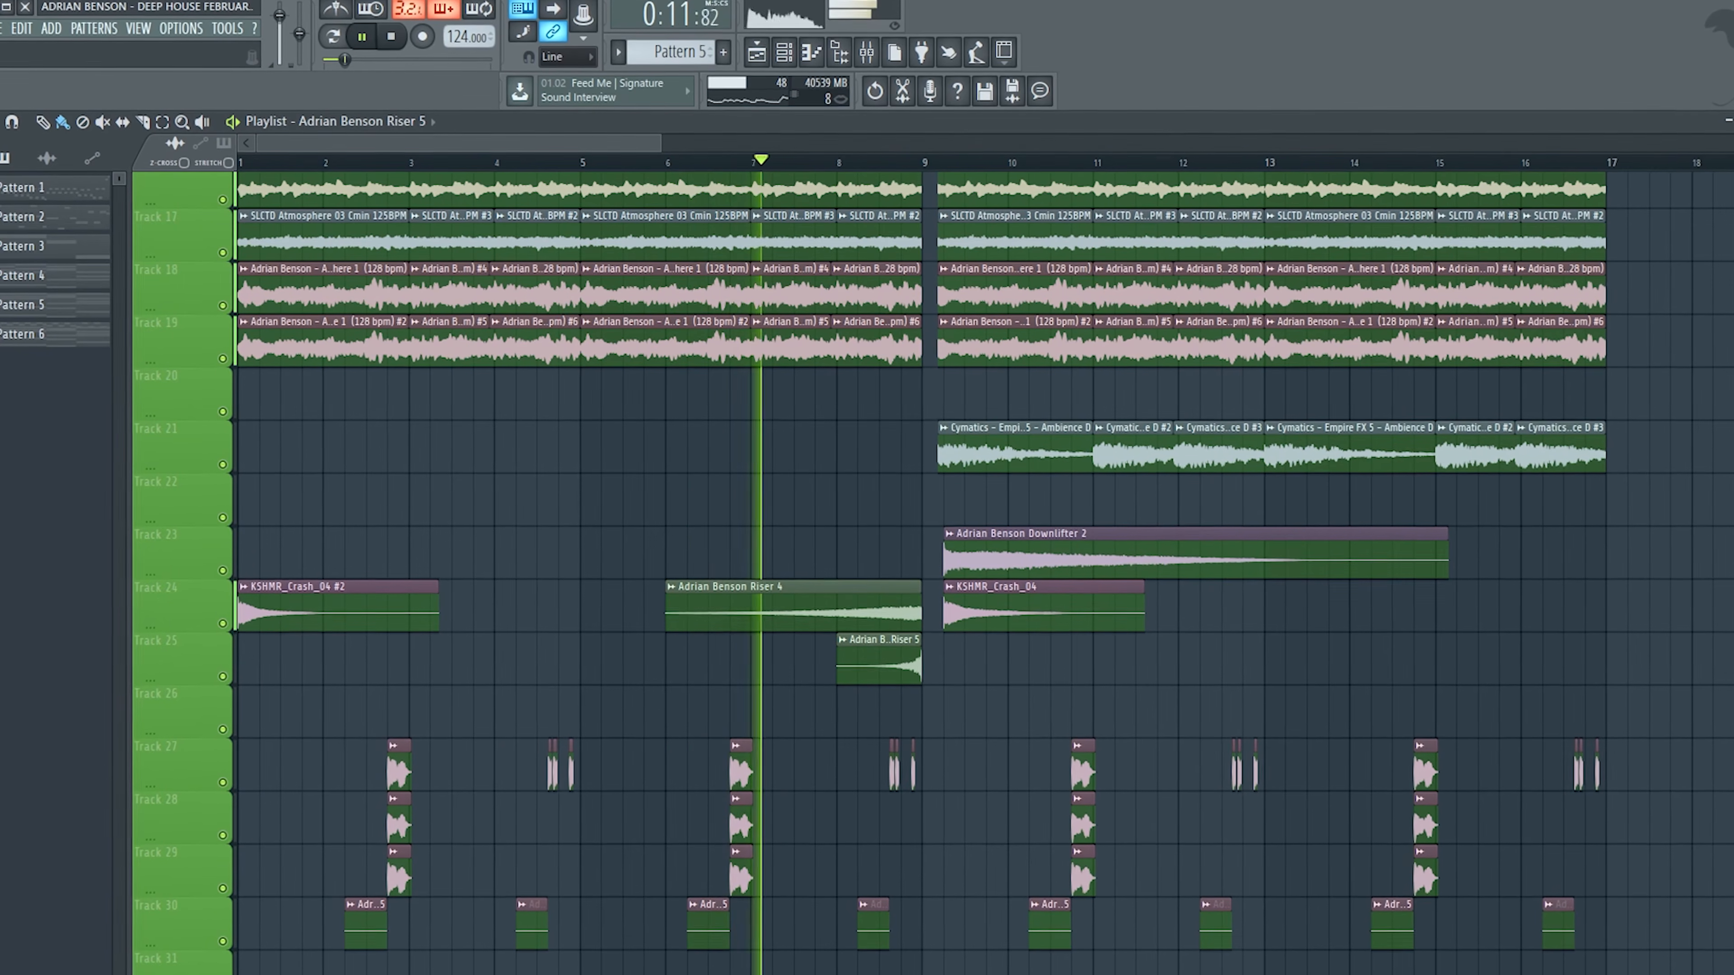
{"action": "left_click_drag", "start_coordinate": [1732, 389], "coordinate": [1733, 305]}
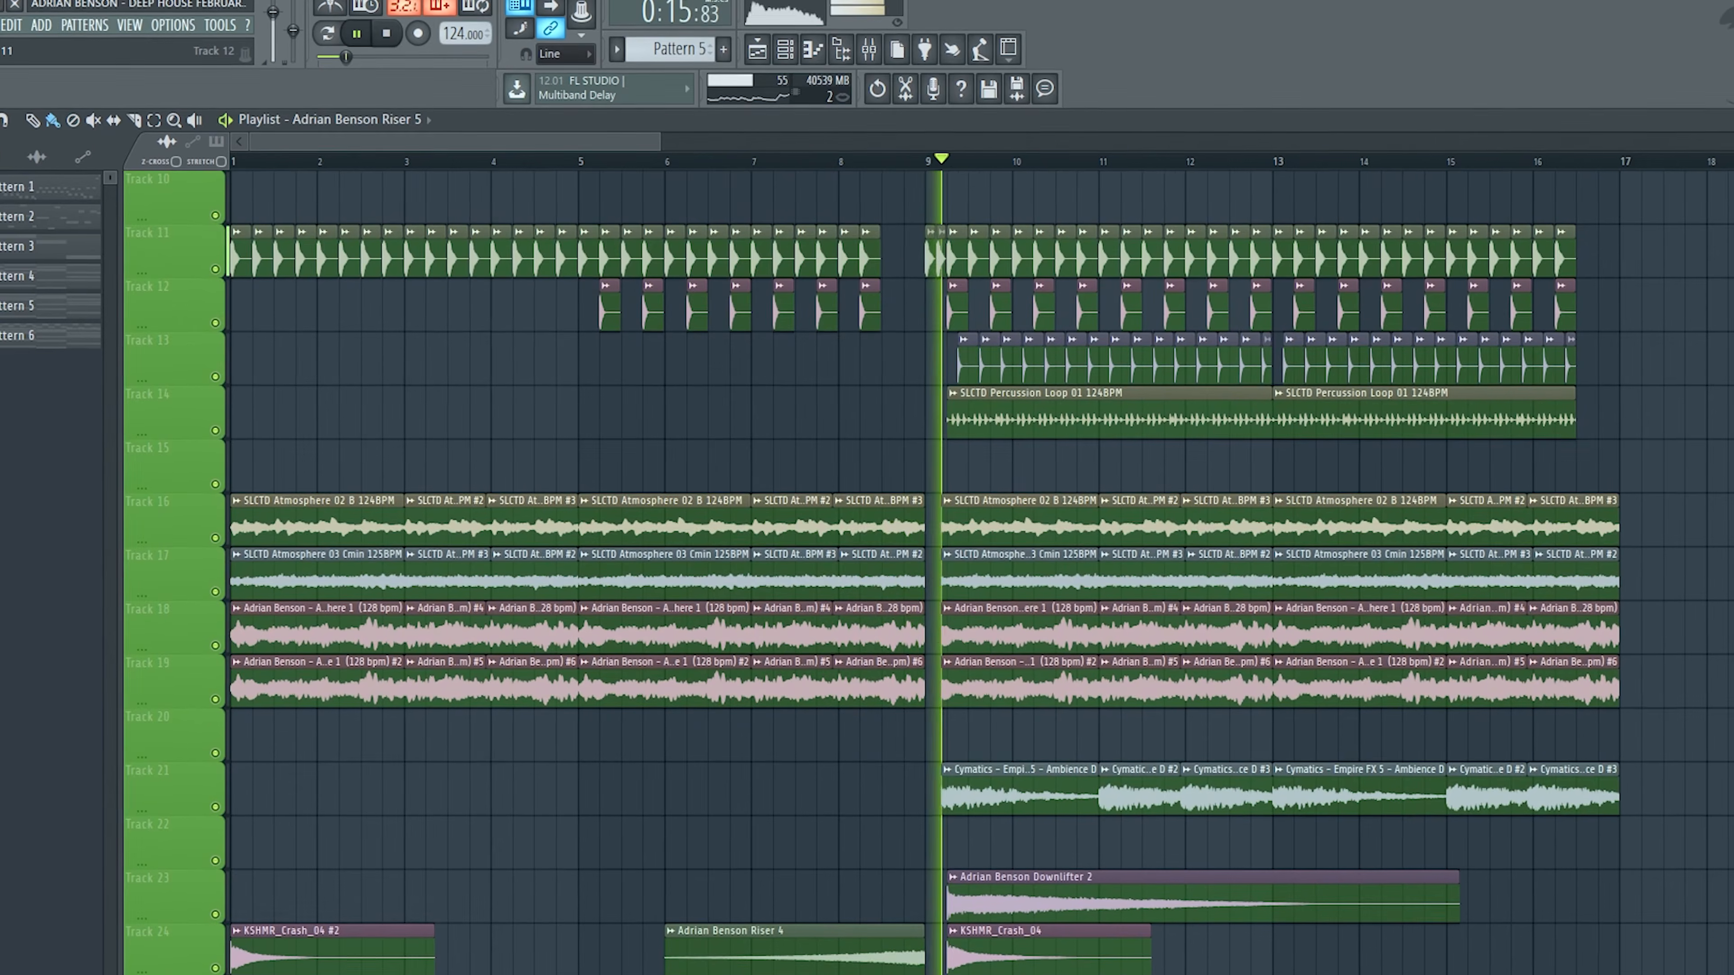